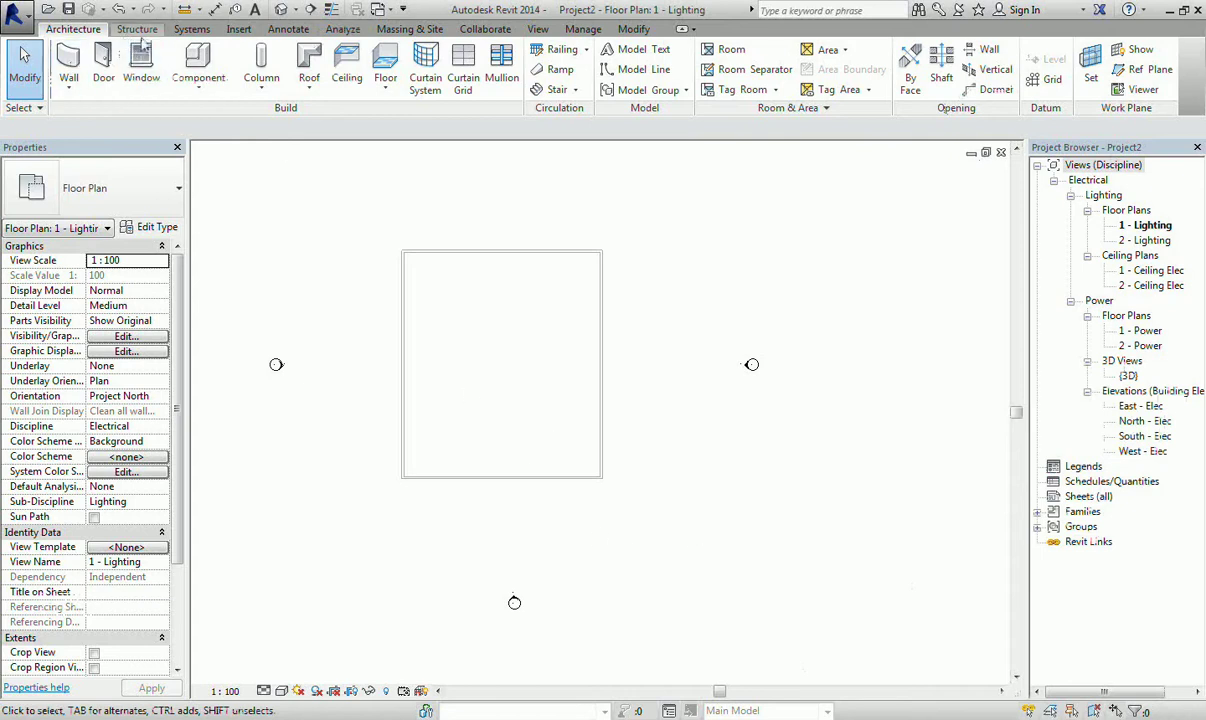
Step: Place a 400 A lighting and appliance panelboard on the south wall, about 1120 from the east wall
left_click(193, 29)
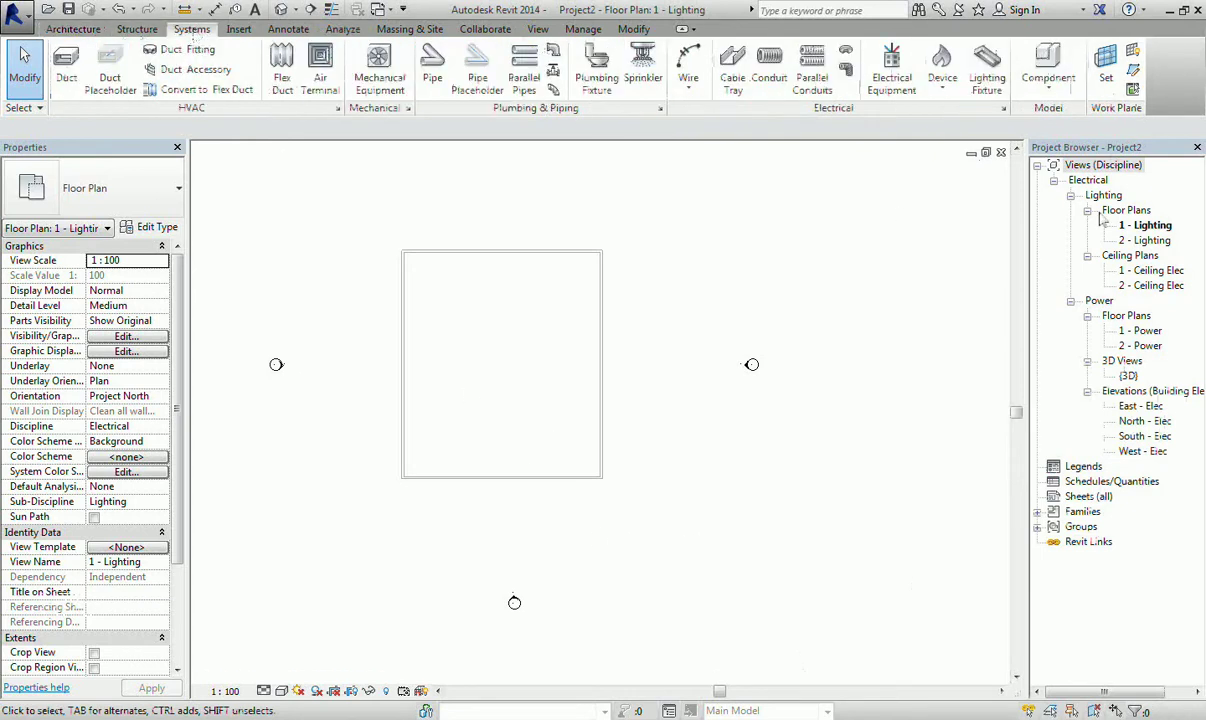
left_click(901, 90)
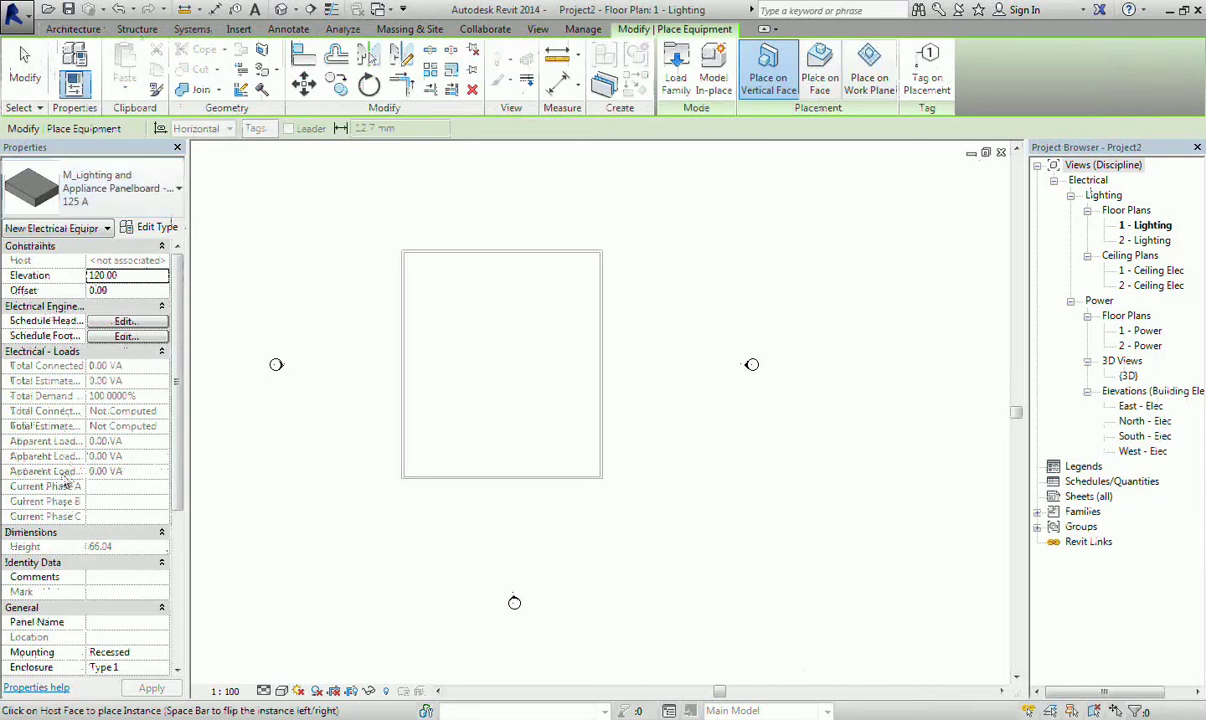
scroll(499, 478, "up", 5)
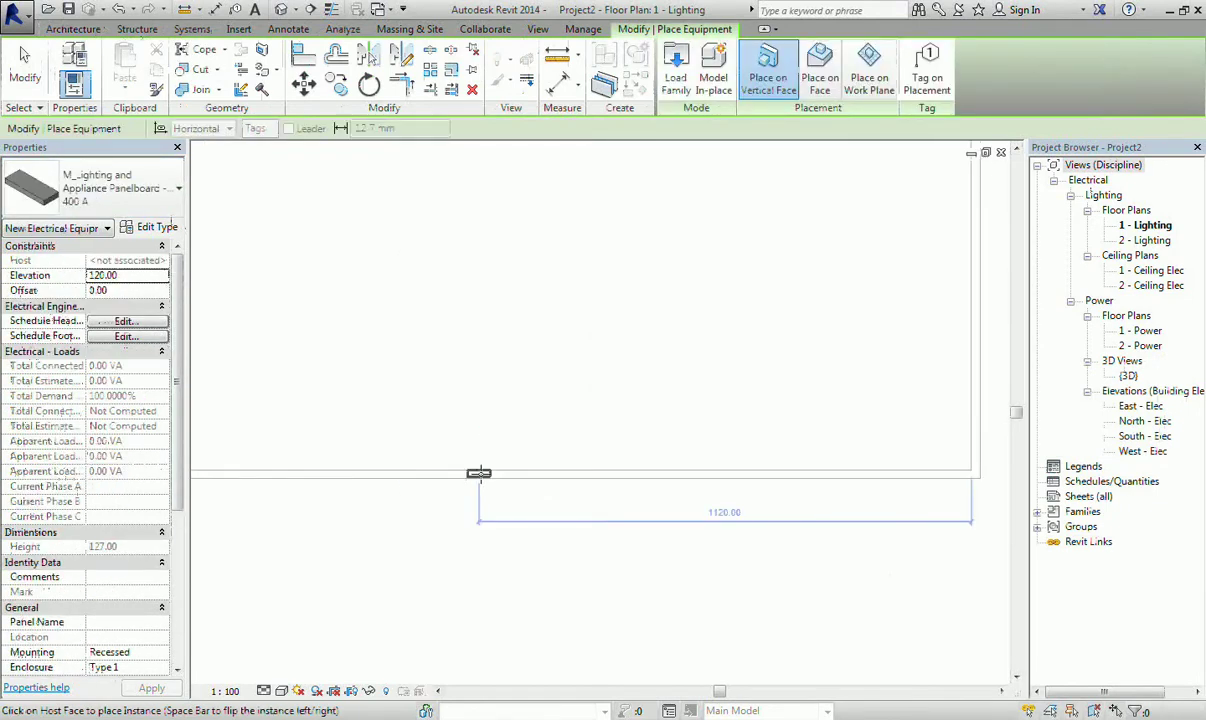
left_click(479, 473)
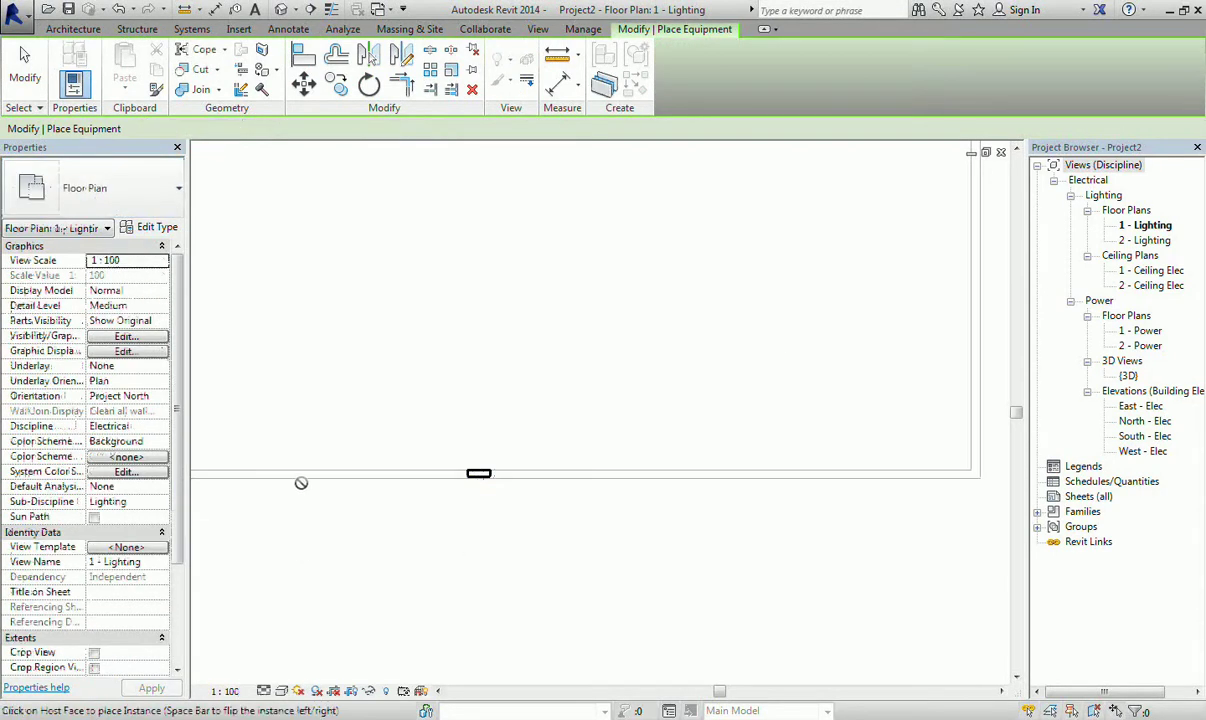
Step: Place two 100 A panelboards on the south wall, one on each side of the 400 A panelboard, and end placement
left_click(303, 475)
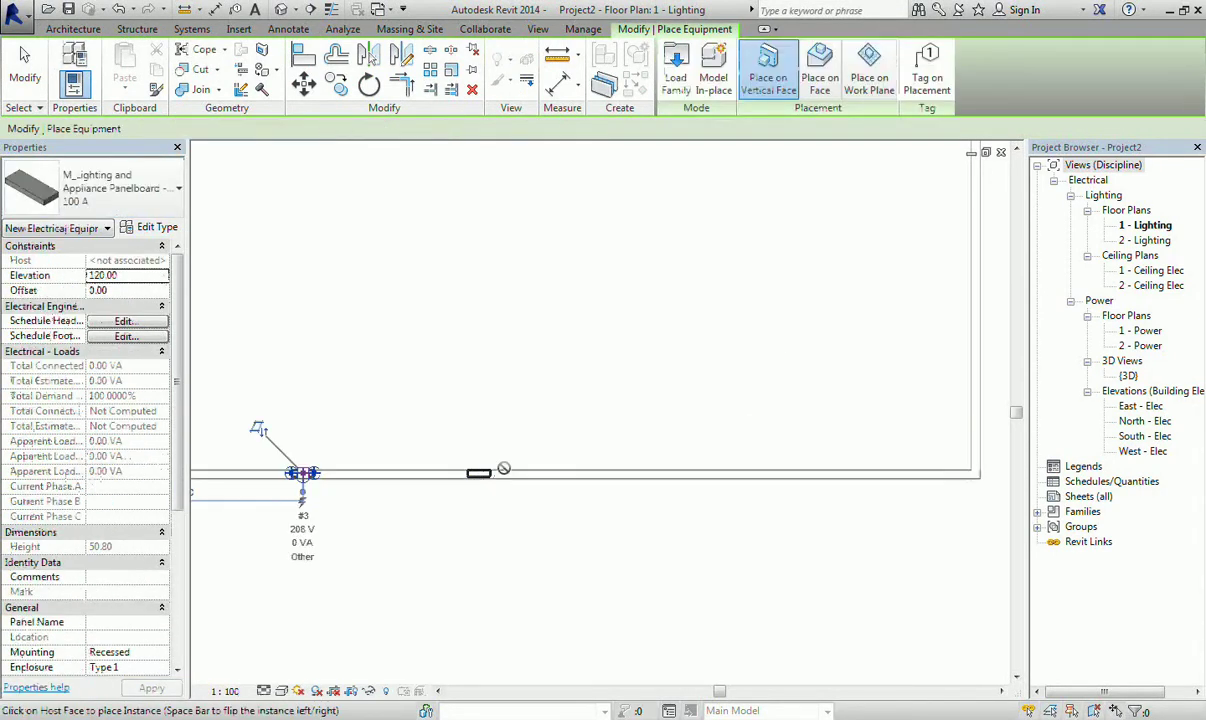
left_click(619, 472)
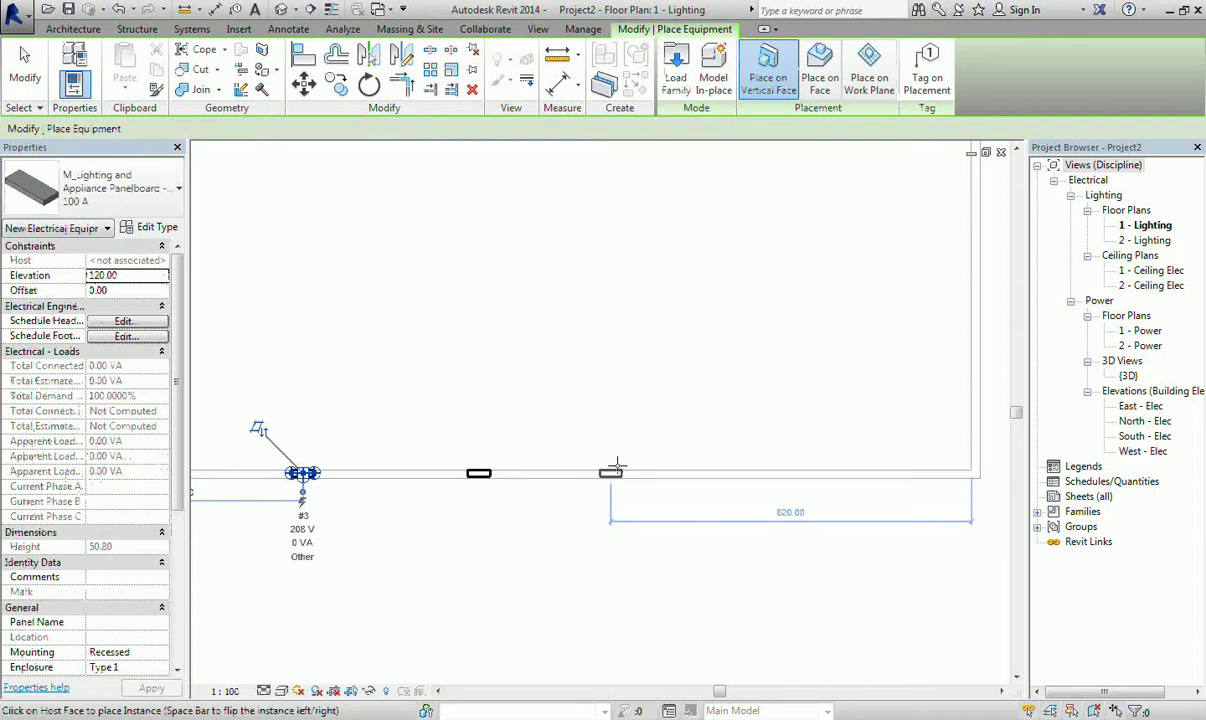
right_click(585, 350)
left_click(592, 366)
scroll(445, 504, "up", 2)
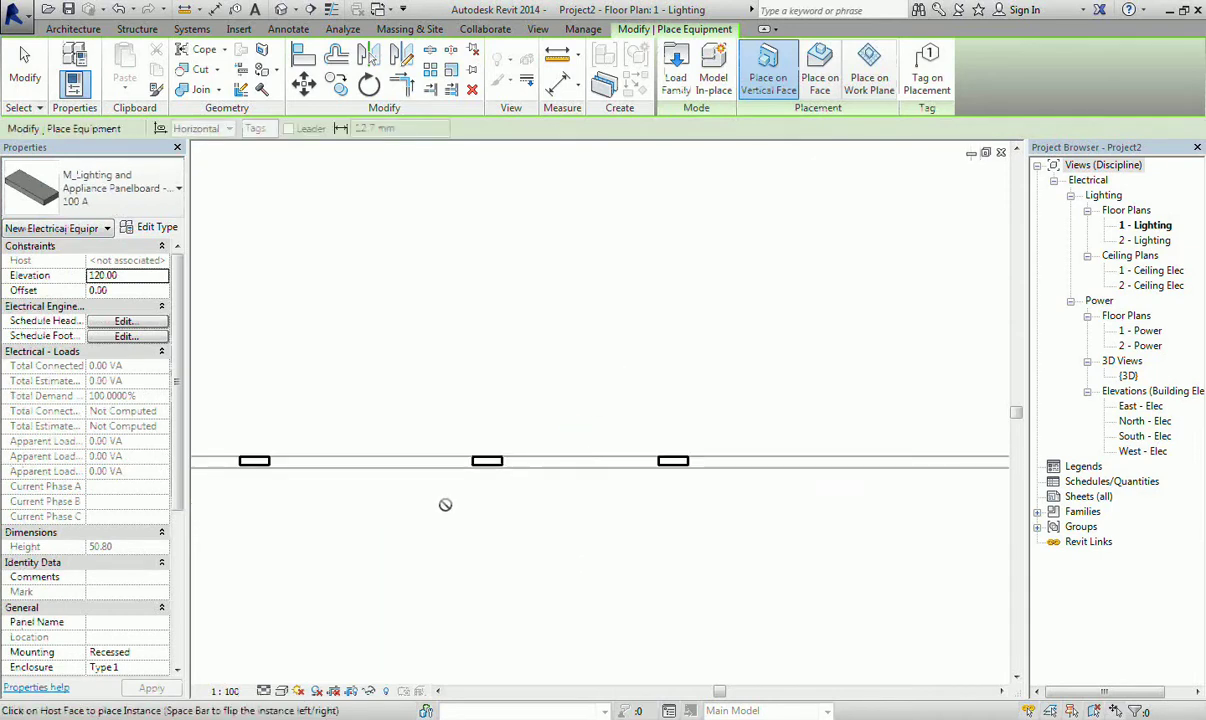
right_click(688, 416)
left_click(756, 428)
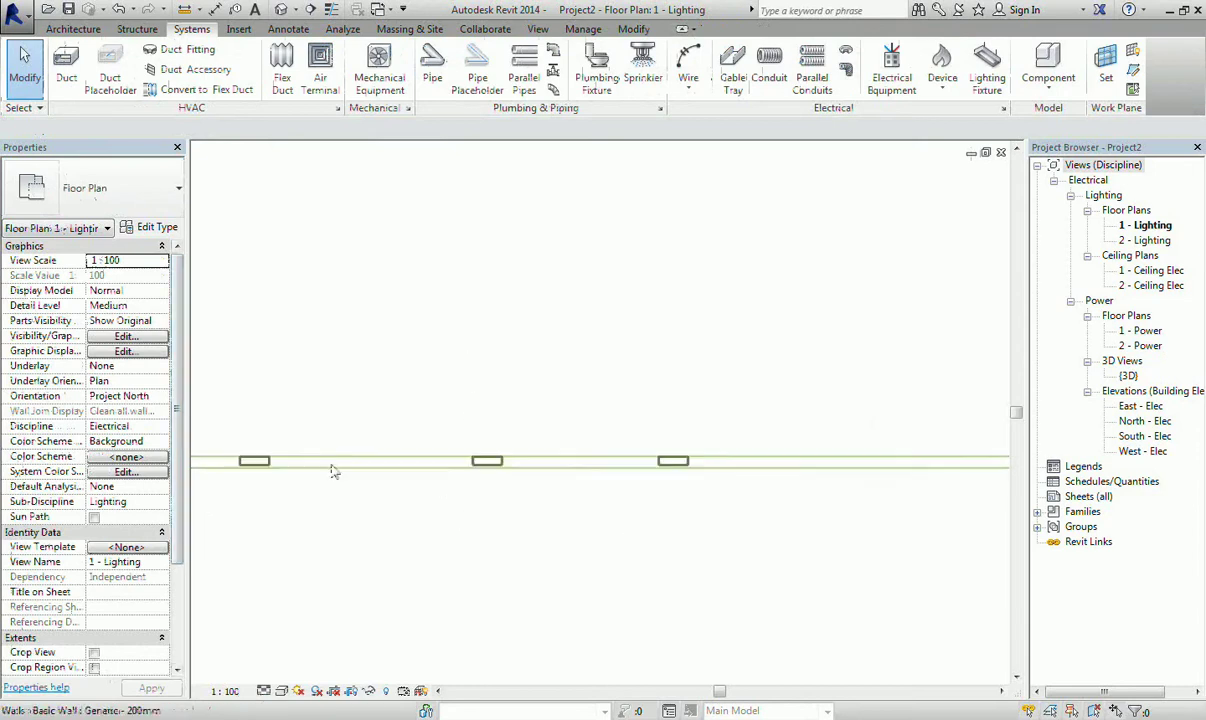
right_click(478, 330)
left_click(485, 357)
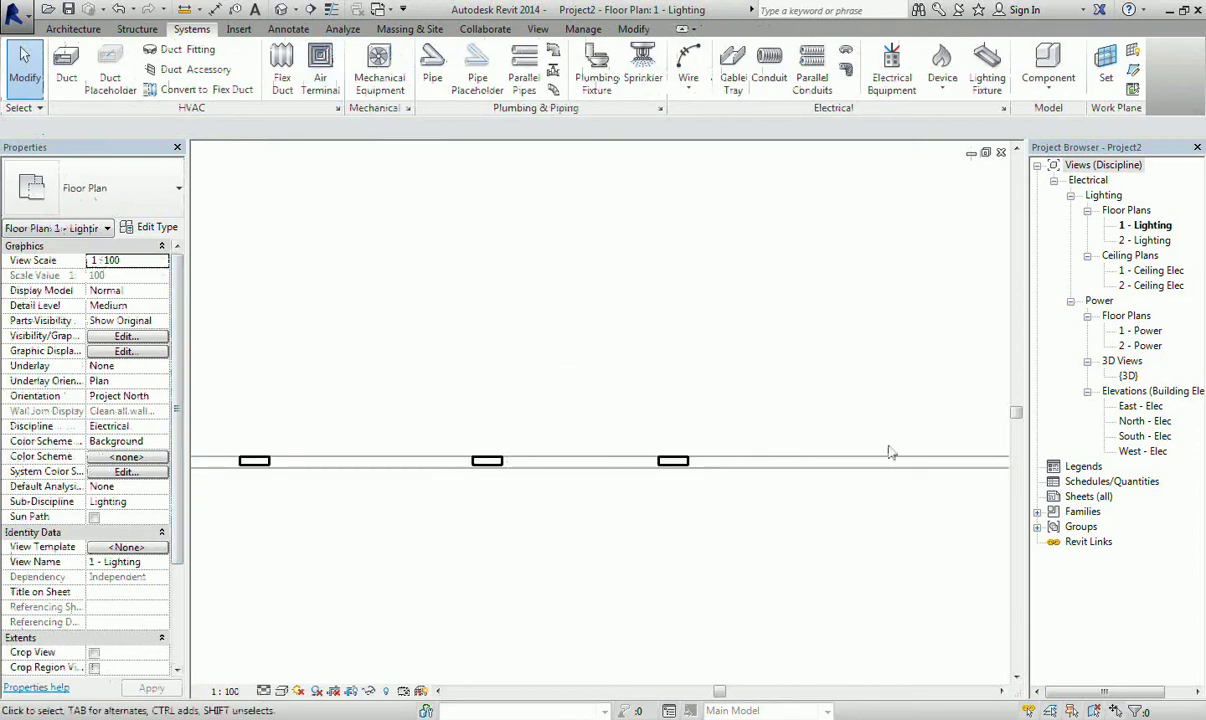
middle_click_drag(783, 453, 778, 426)
scroll(778, 426, "down", 1)
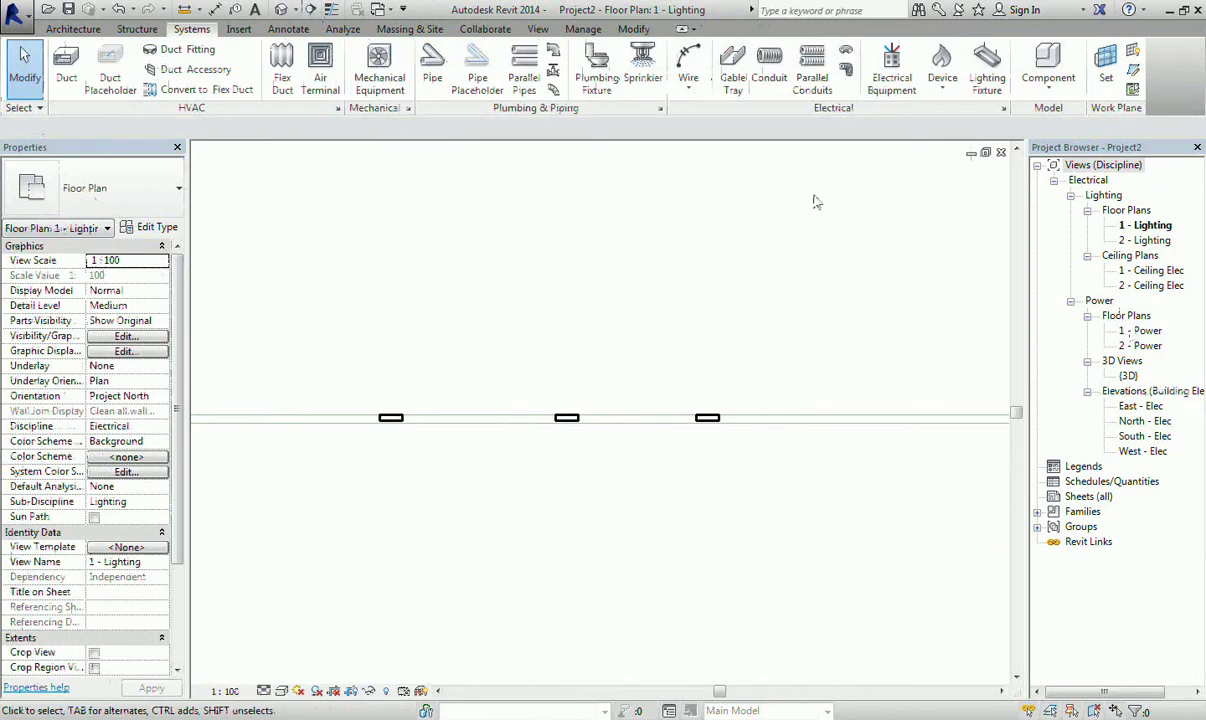
Step: Check the placed panelboards in the default 3D view and open the South - Elec elevation
left_click(281, 9)
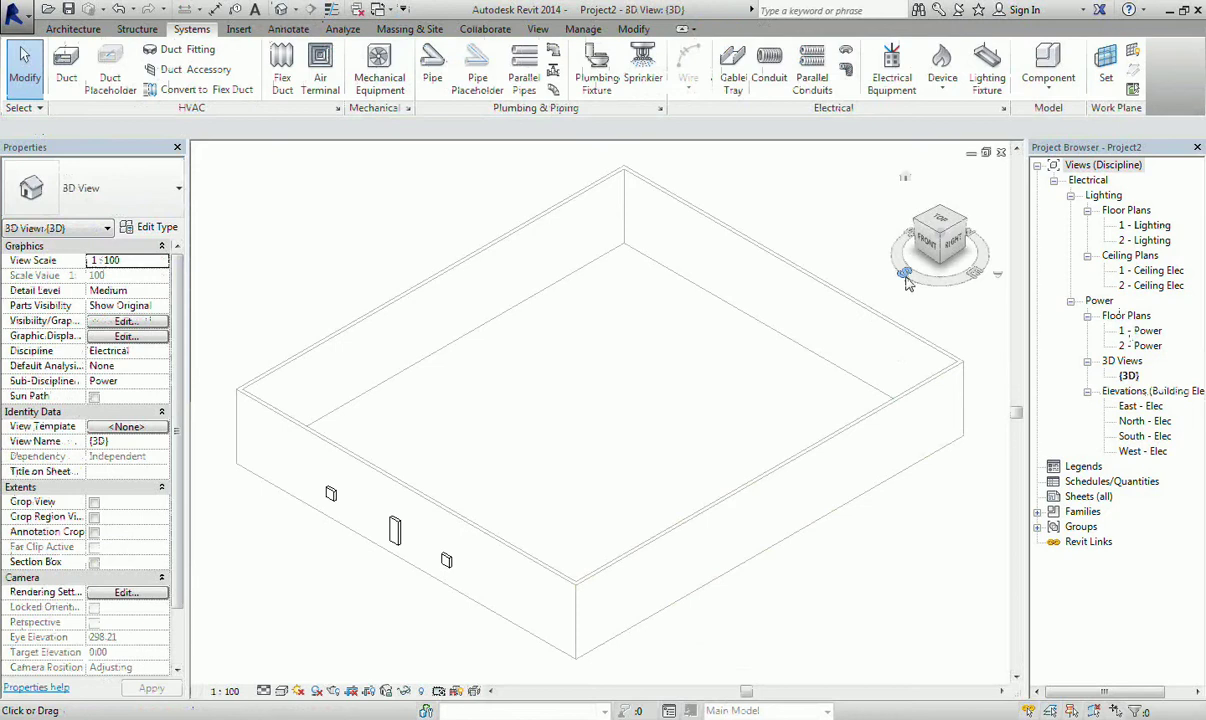
double_click(1140, 436)
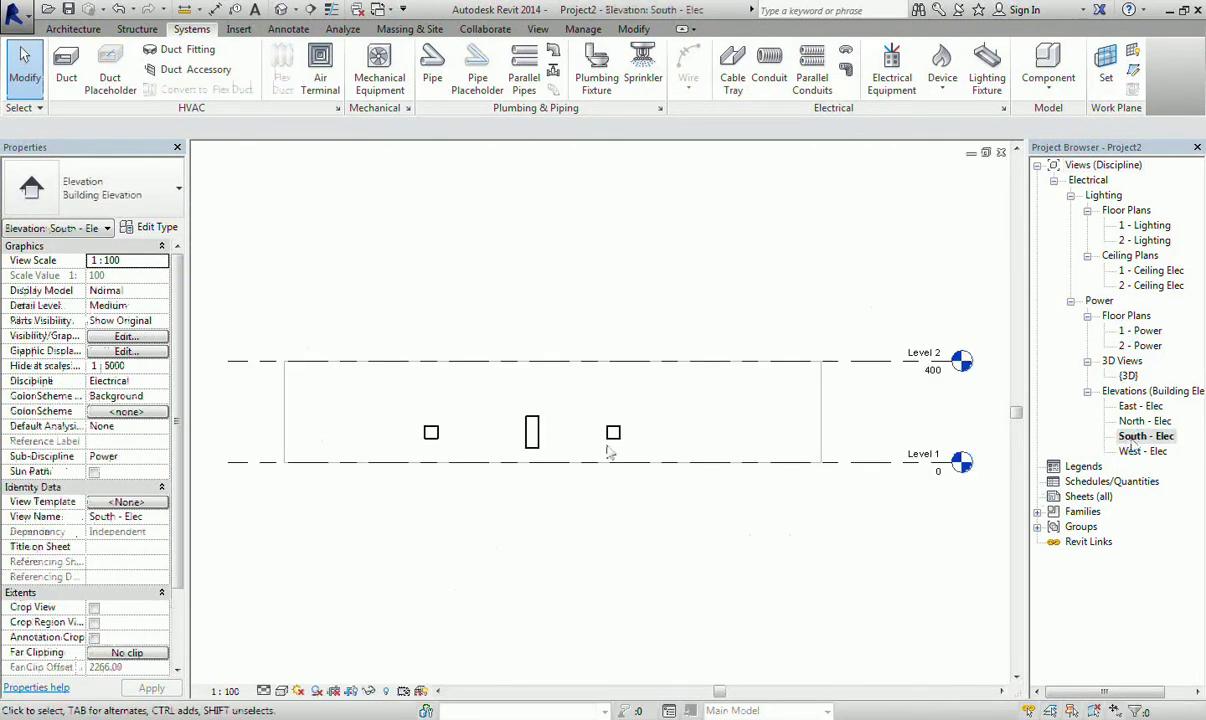
scroll(509, 425, "up", 5)
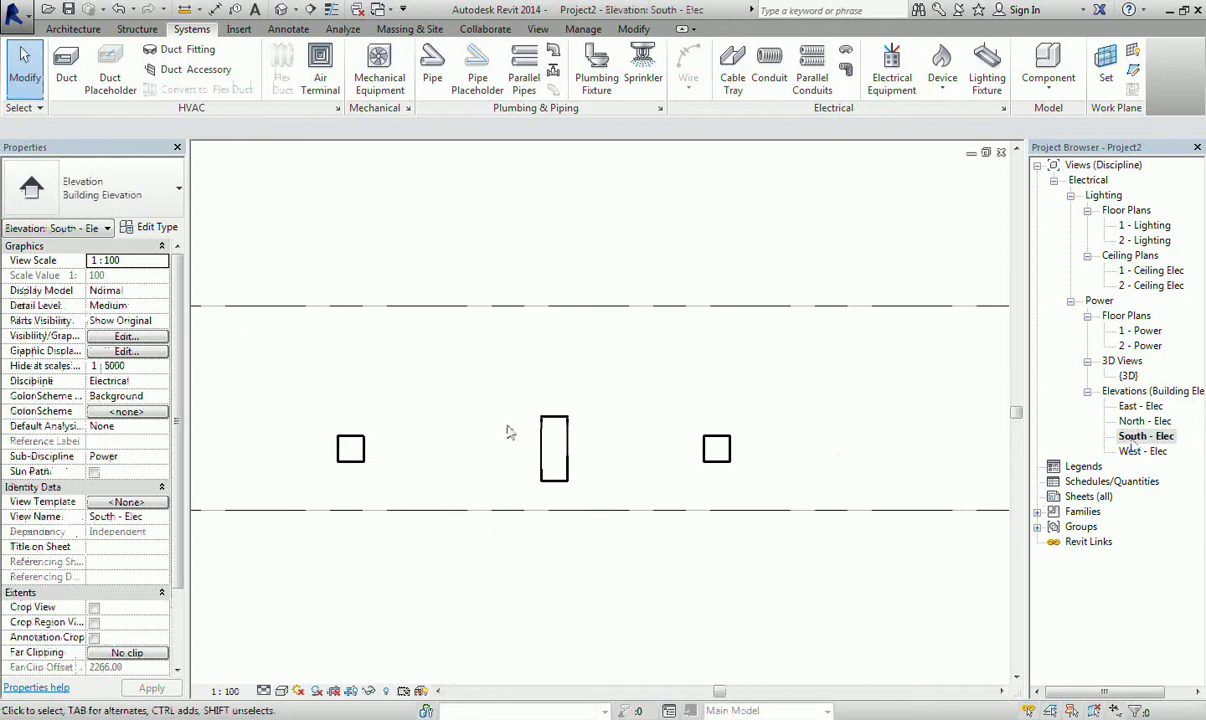
Step: Inspect the 400 A panelboard, both 100 A panelboards and the Level 1 line in the south elevation
left_click(556, 463)
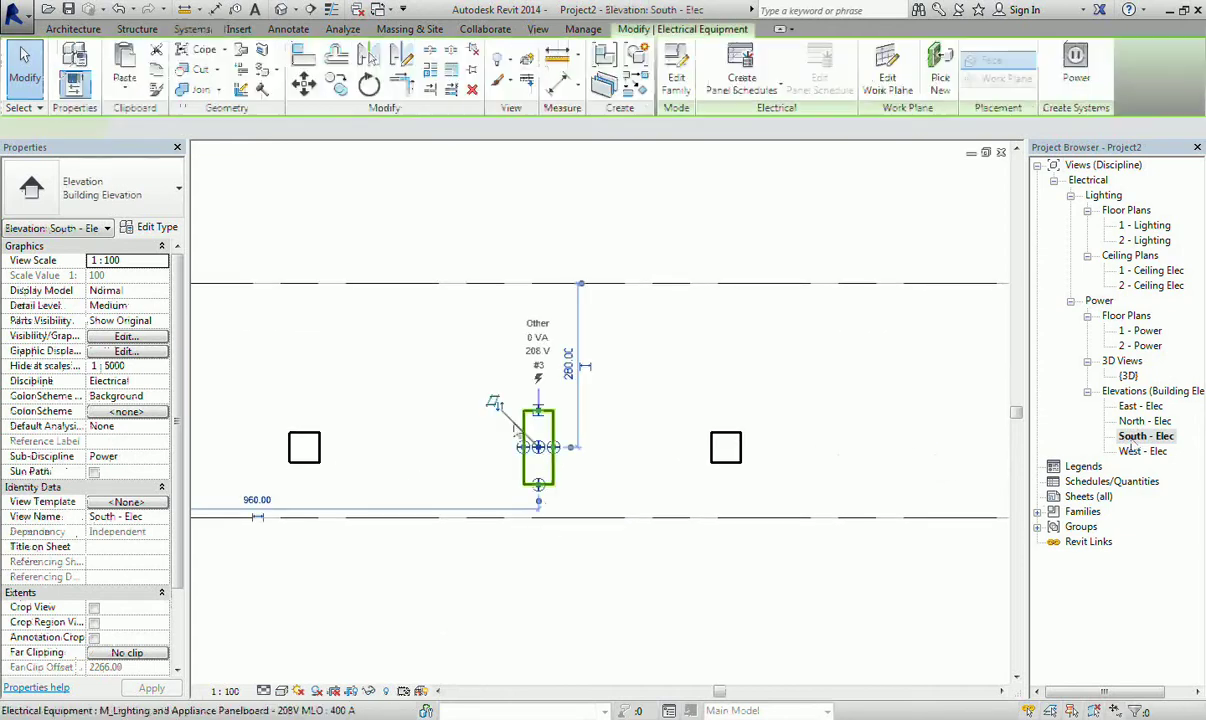
key("Escape")
left_click(304, 448)
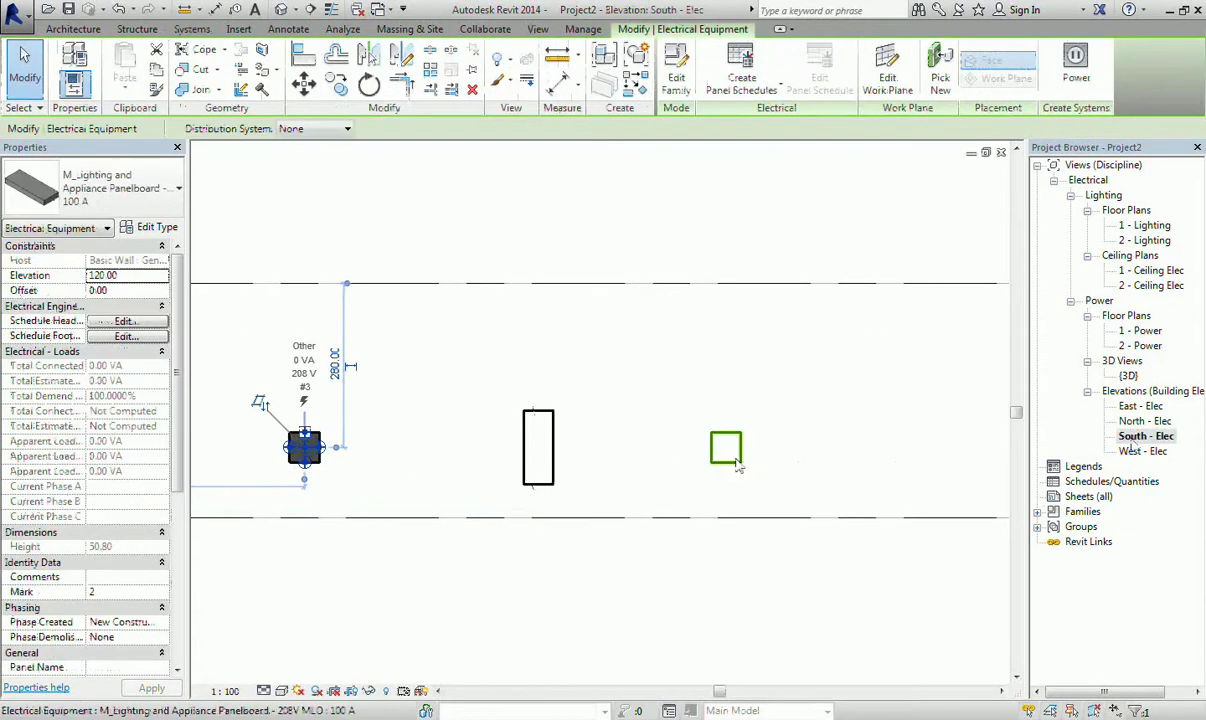
left_click(737, 462)
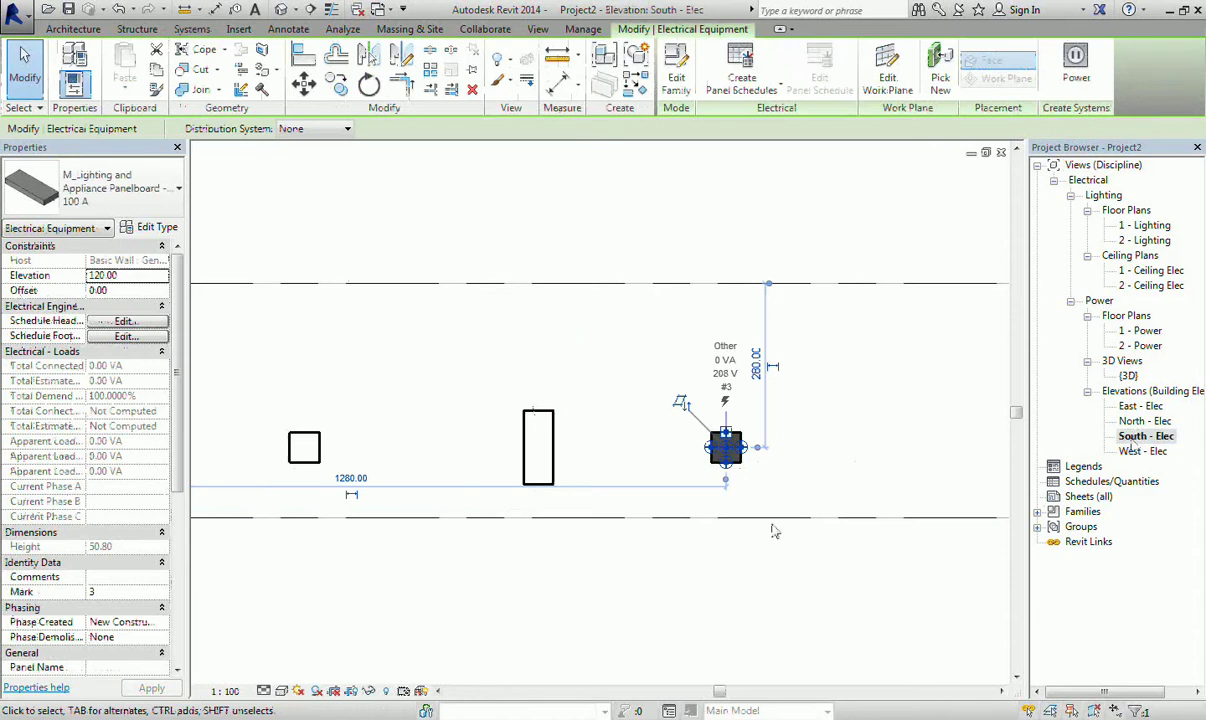
left_click(584, 522)
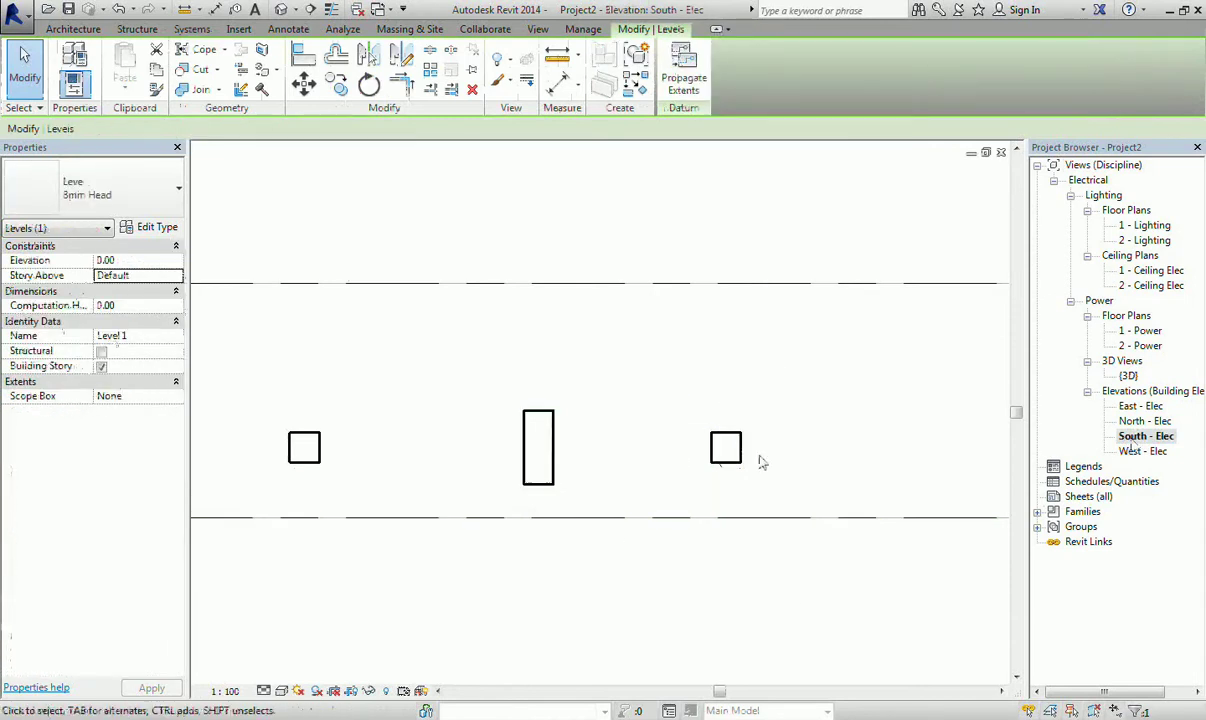
scroll(571, 462, "up", 2)
middle_click_drag(614, 520, 628, 470)
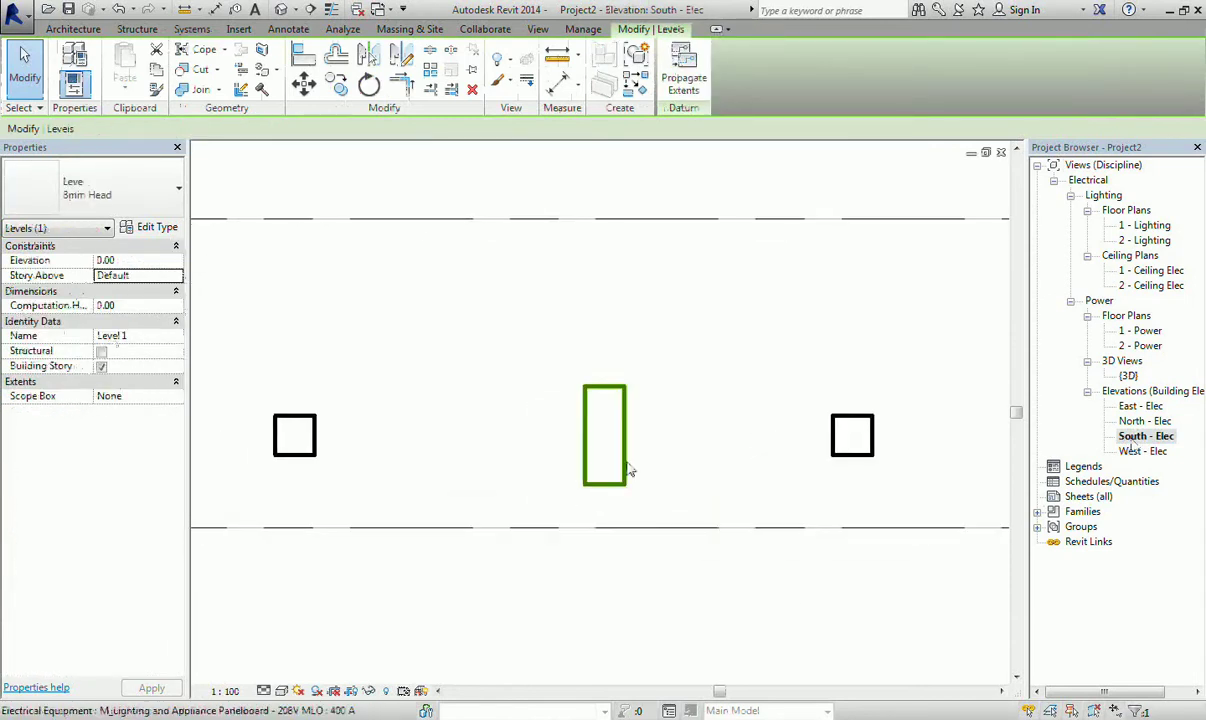
Step: Draw a 53 mm horizontal conduit from the right face of the 400 A panelboard, ending short of the right 100 A panelboard
left_click(626, 482)
left_click_drag(591, 440, 606, 440)
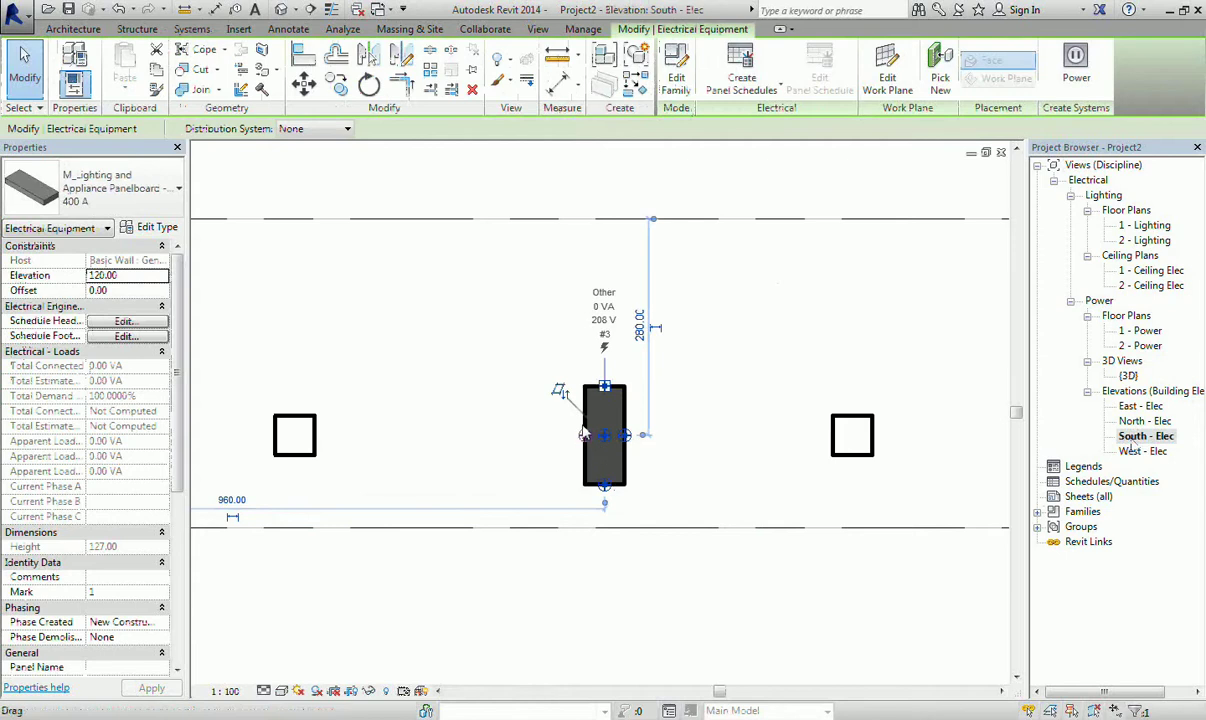
left_click_drag(626, 438, 630, 447)
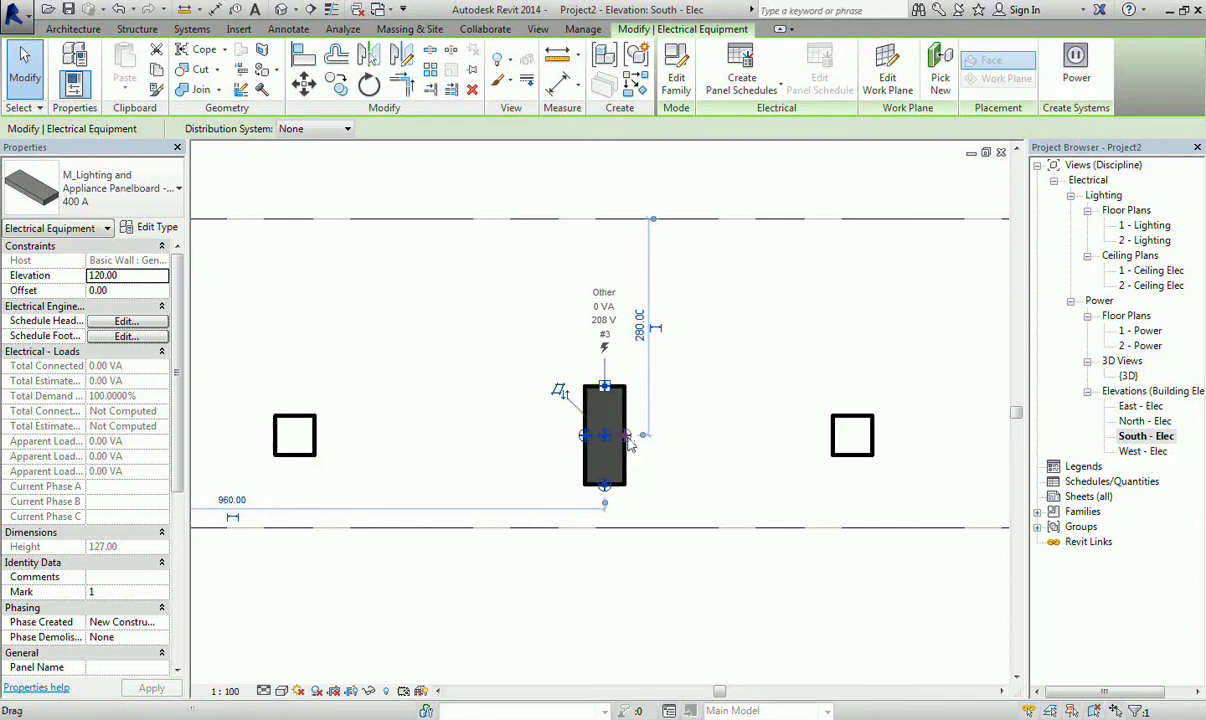
right_click(630, 442)
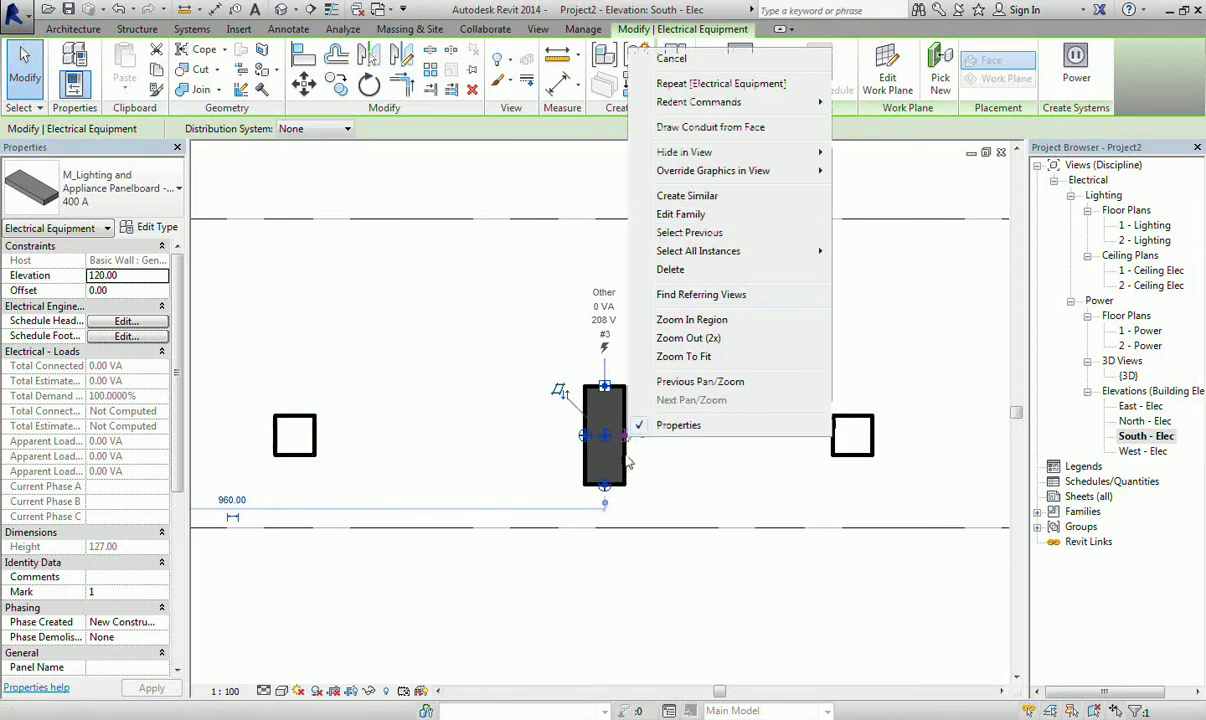
left_click(708, 128)
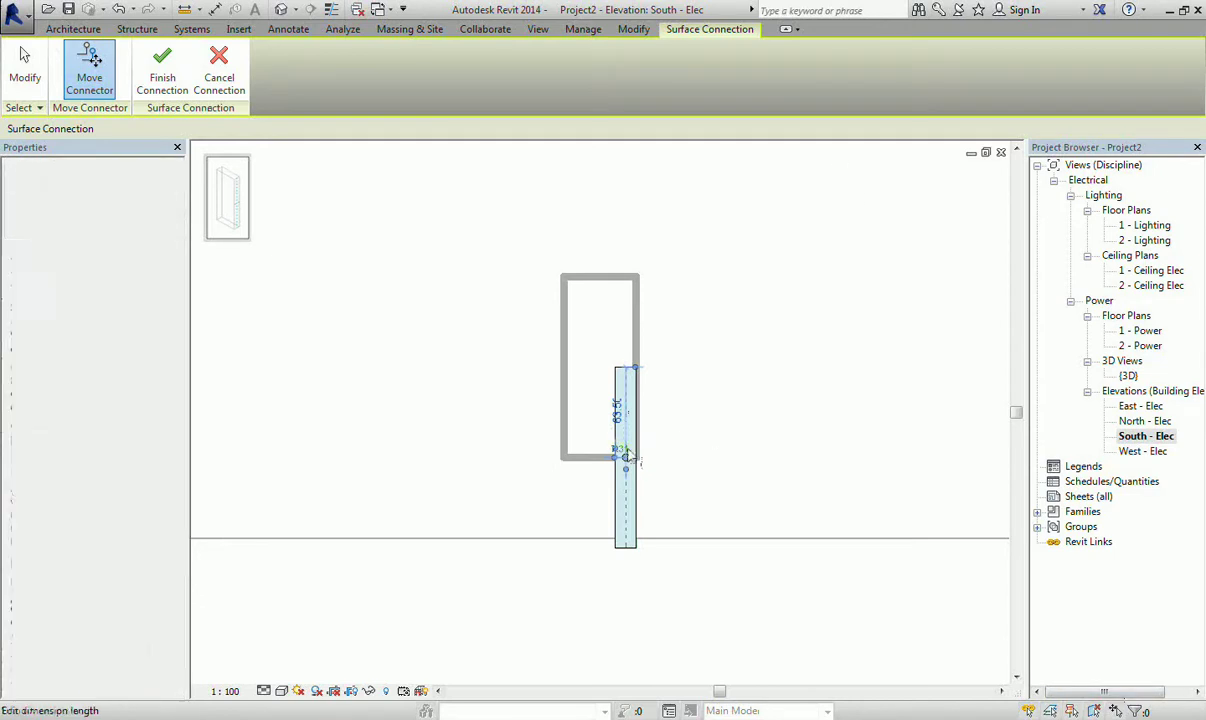
left_click(162, 60)
scroll(778, 431, "down", 2)
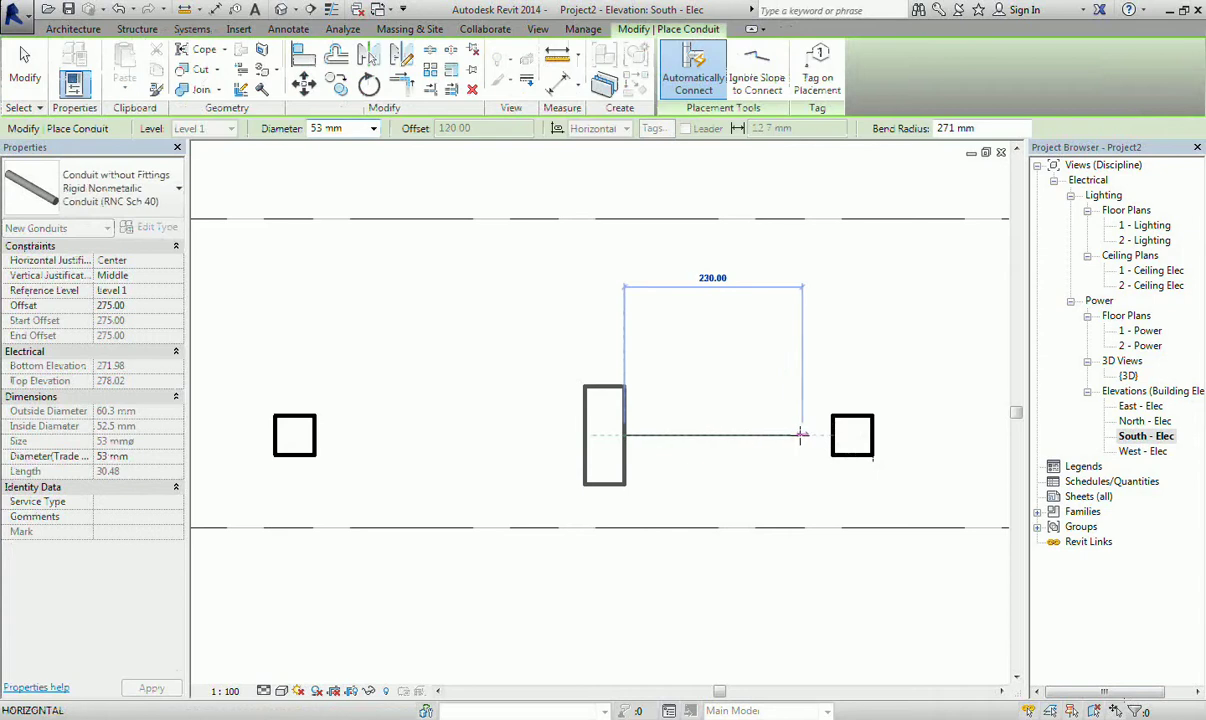
left_click(740, 434)
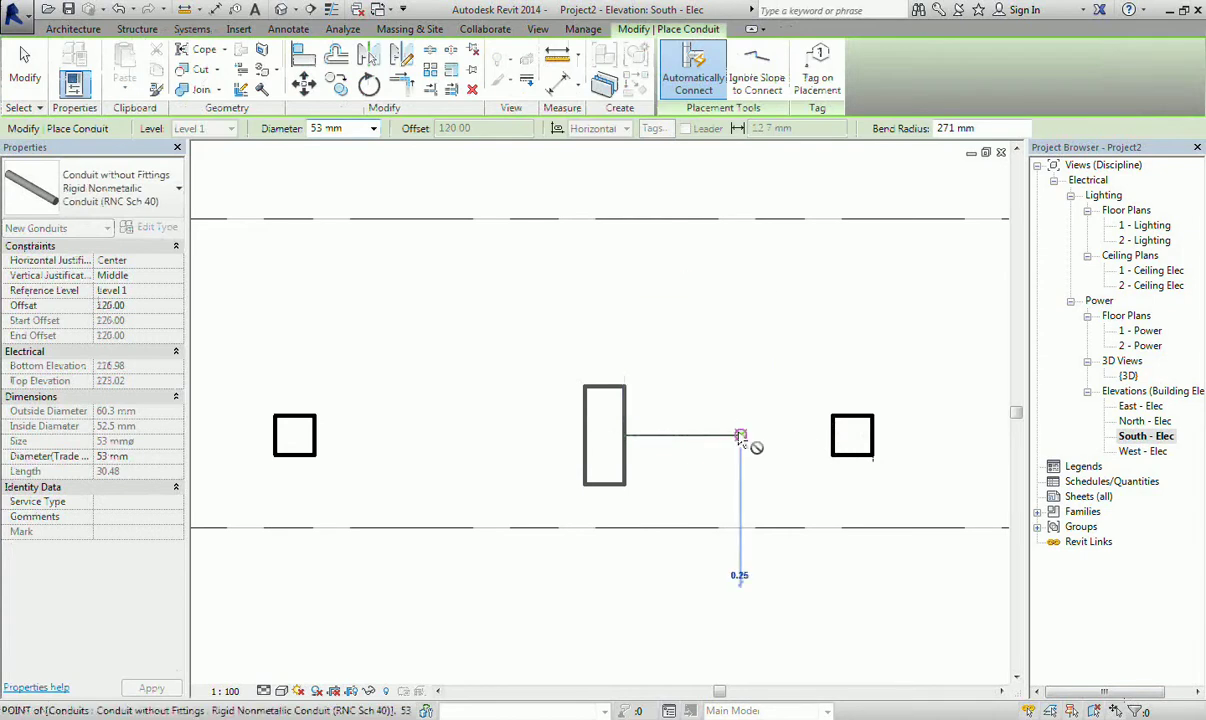
right_click(822, 457)
left_click(838, 470)
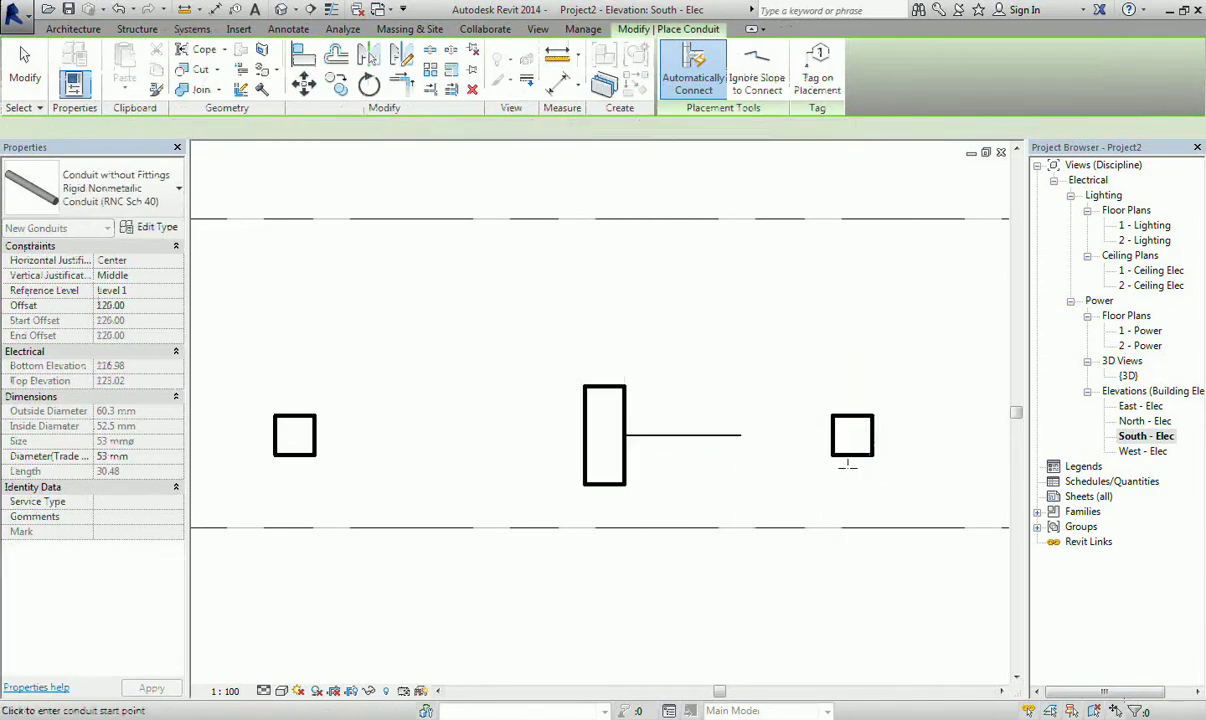
right_click(773, 366)
left_click(800, 378)
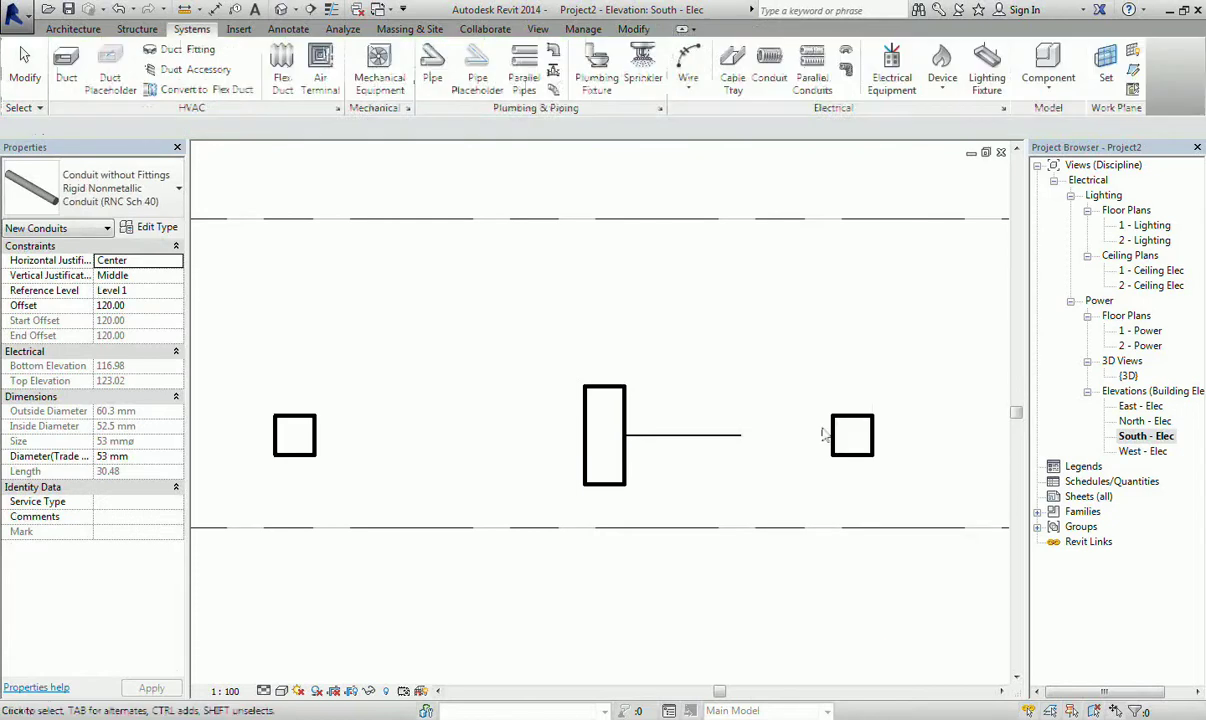
Step: Draw a conduit from the left face of the right 100 A panelboard, joining the conduit from the 400 A panelboard
left_click(835, 444)
scroll(840, 440, "up", 3)
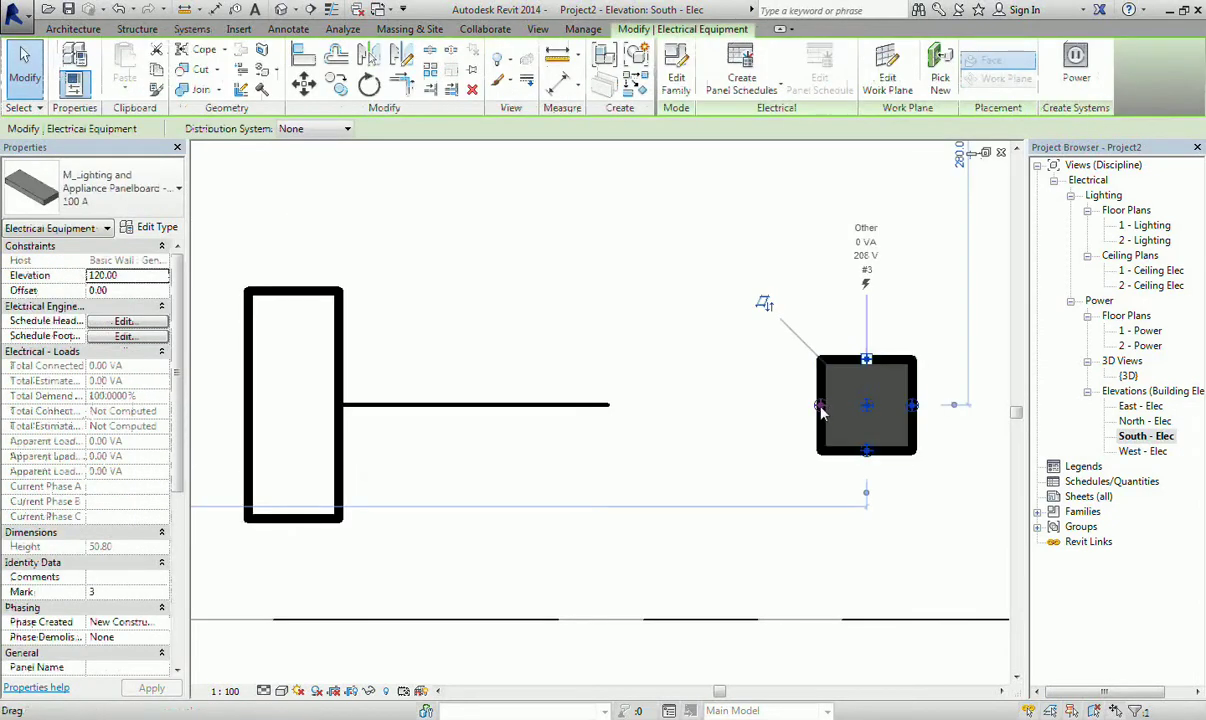
right_click(820, 410)
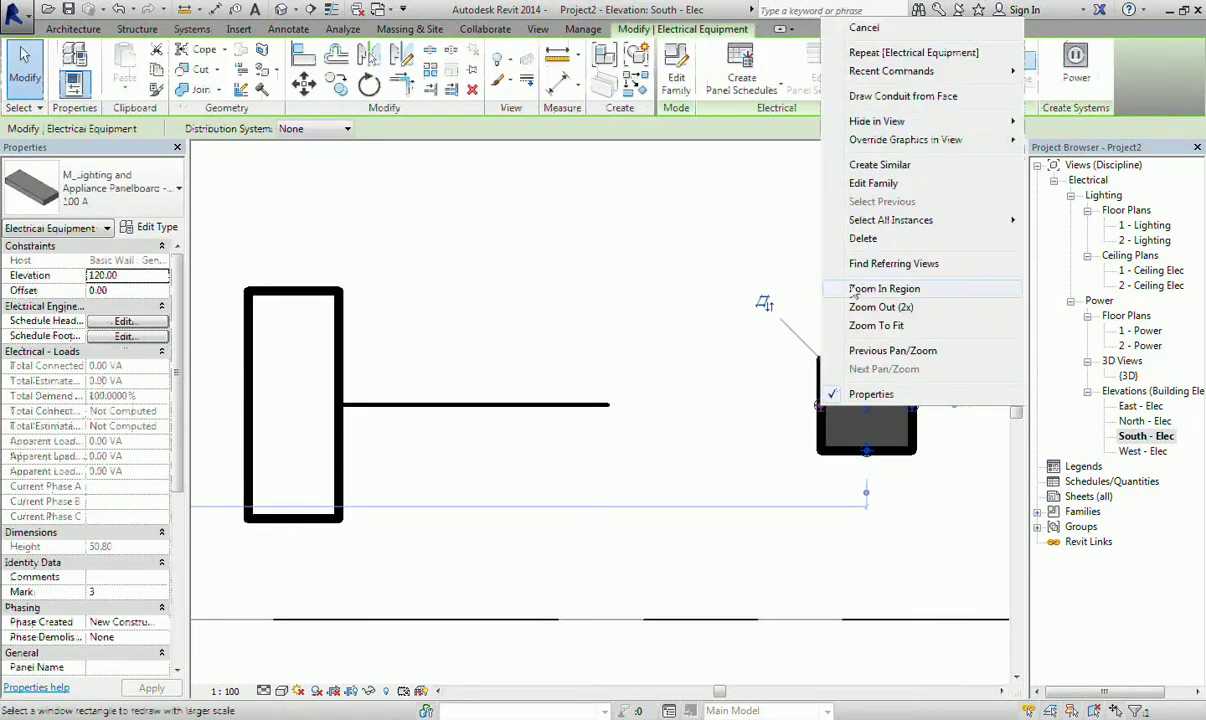
left_click(880, 96)
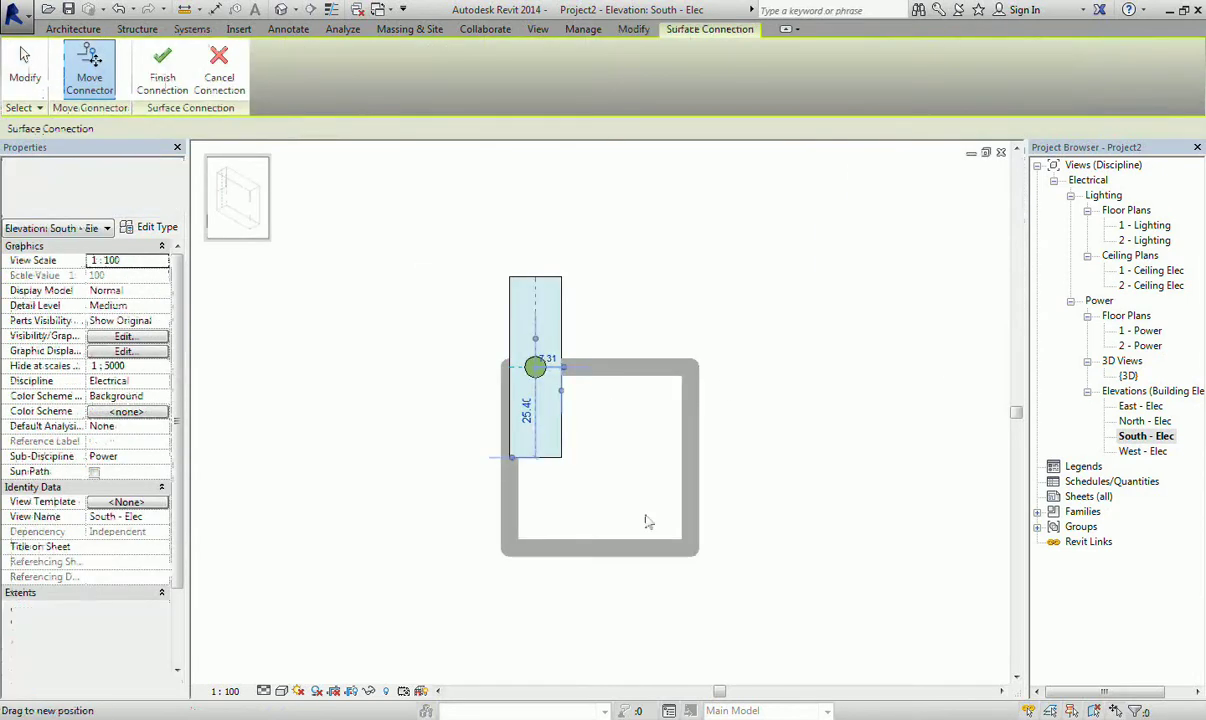
left_click(163, 70)
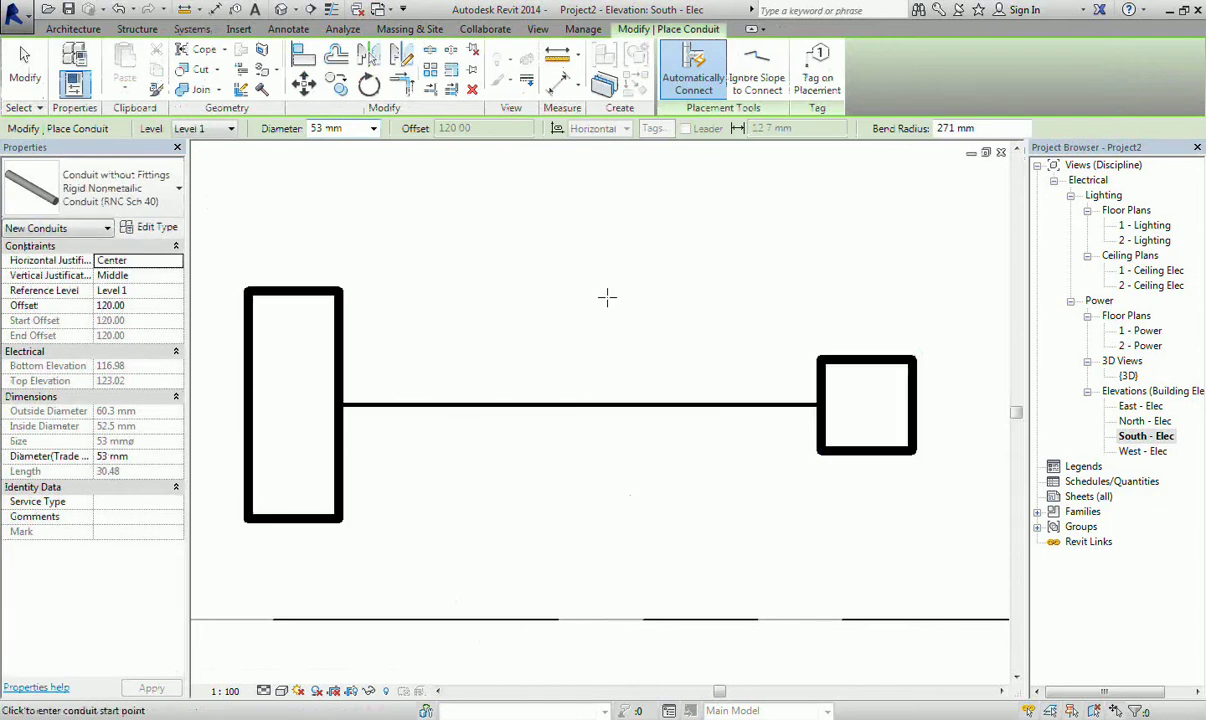
right_click(484, 286)
left_click(511, 296)
middle_click_drag(511, 296, 737, 485)
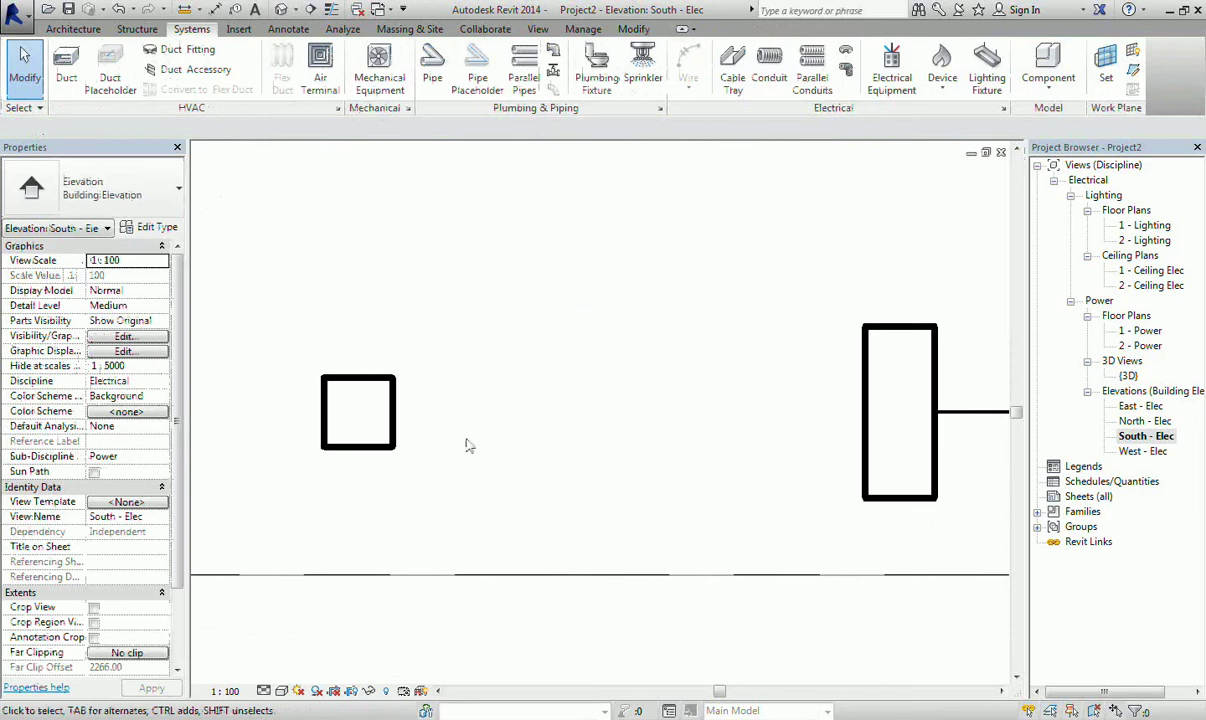
Step: Start a conduit from the left face of the 400 A panelboard, moving its connector up to about 101.8 cm above the face's lower edge
left_click(397, 444)
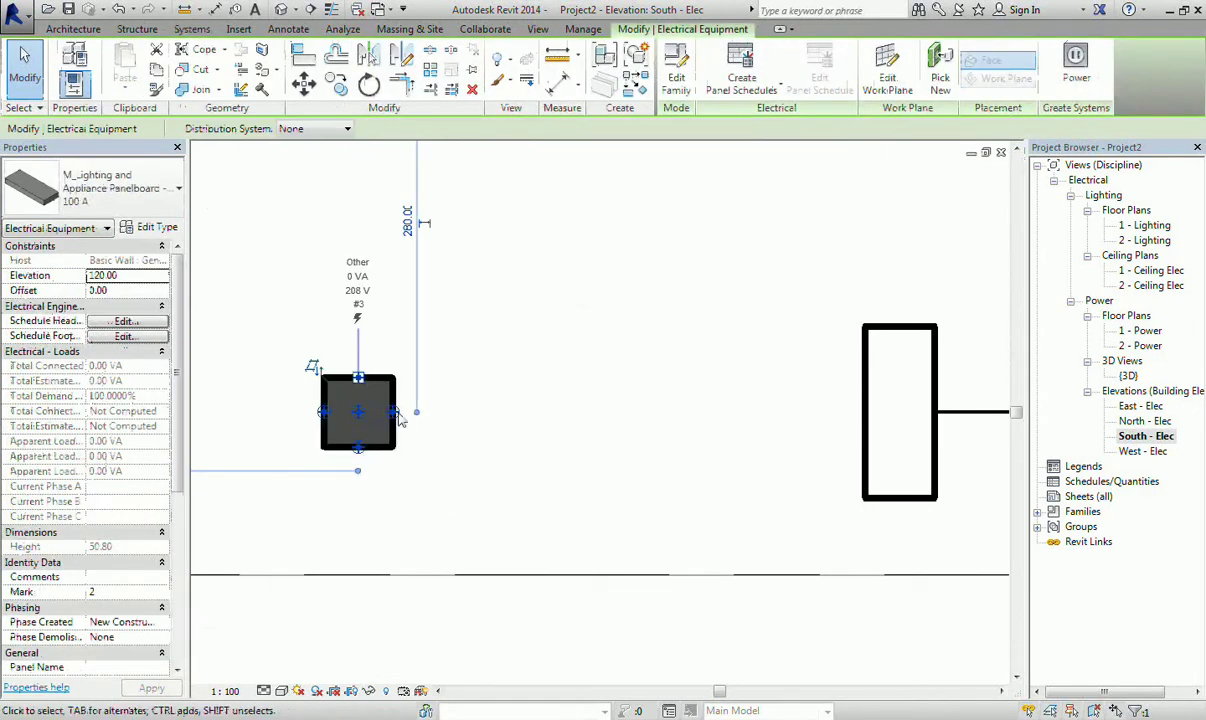
left_click(866, 431)
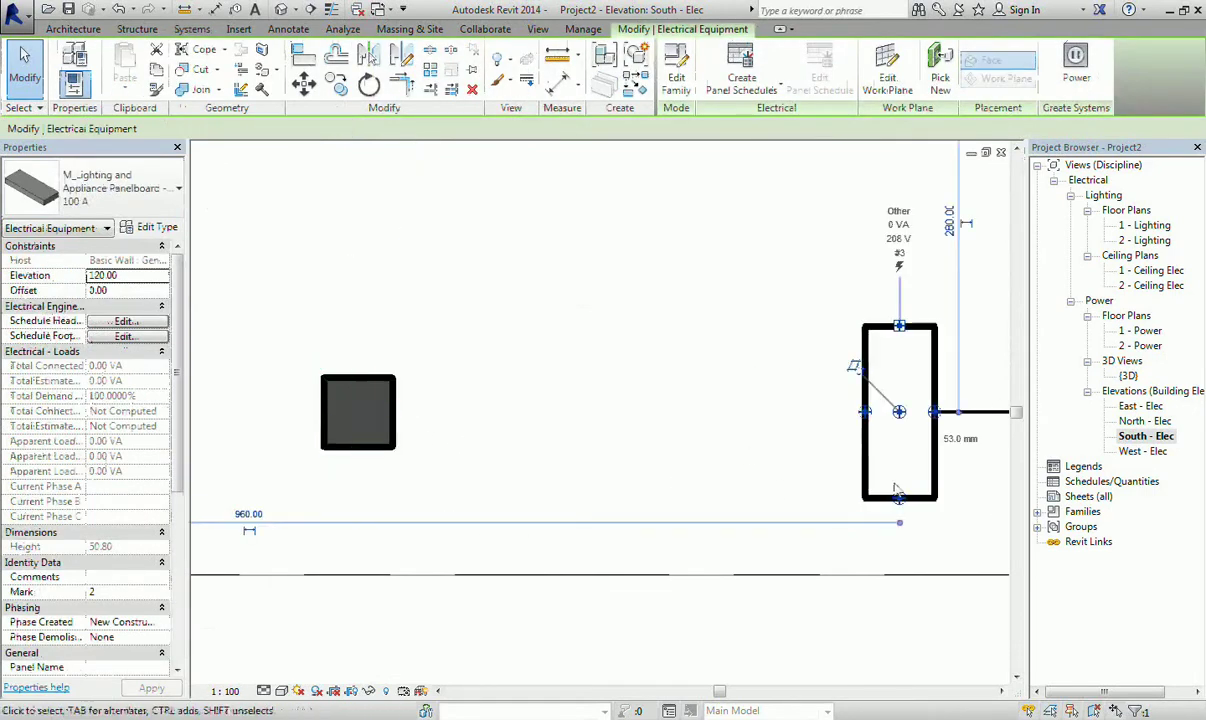
right_click(866, 414)
key("Escape")
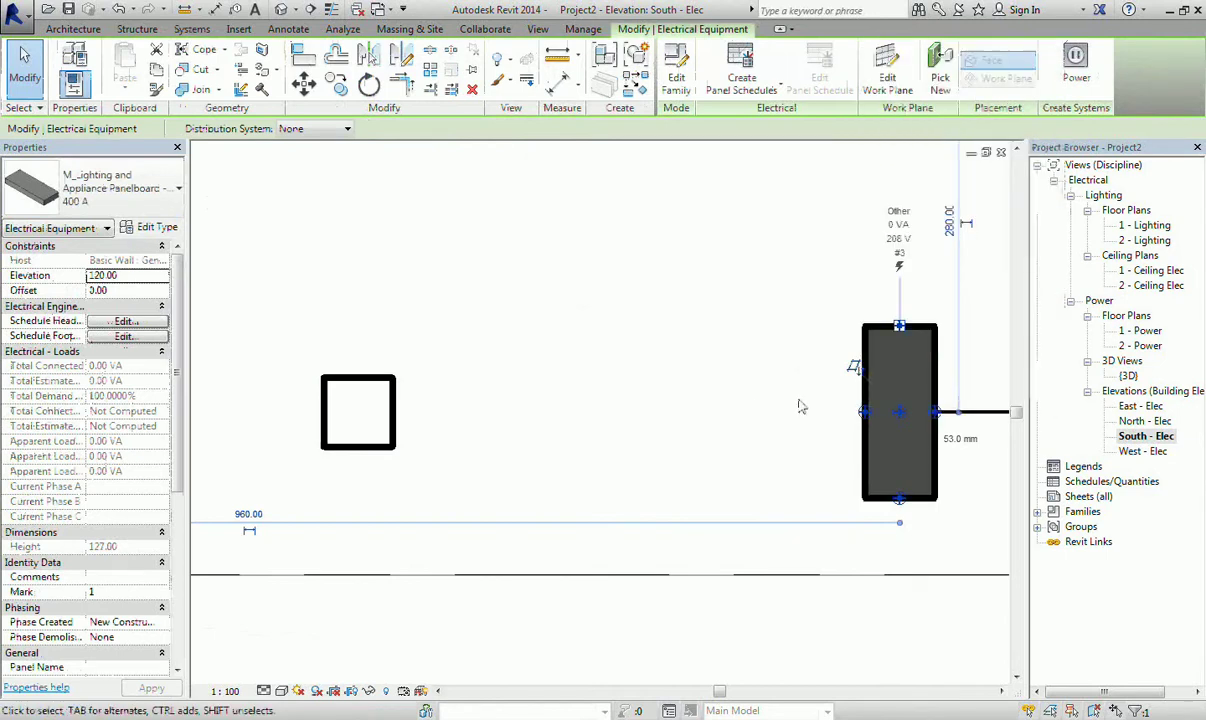
right_click(866, 410)
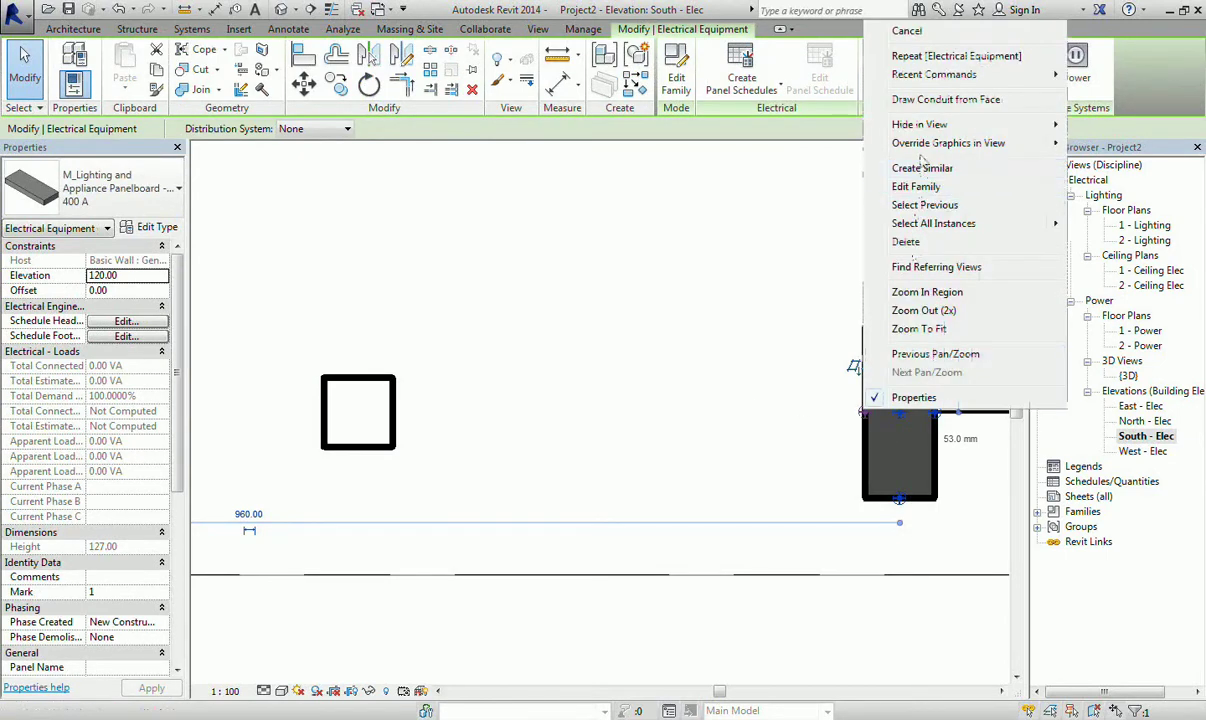
left_click(925, 100)
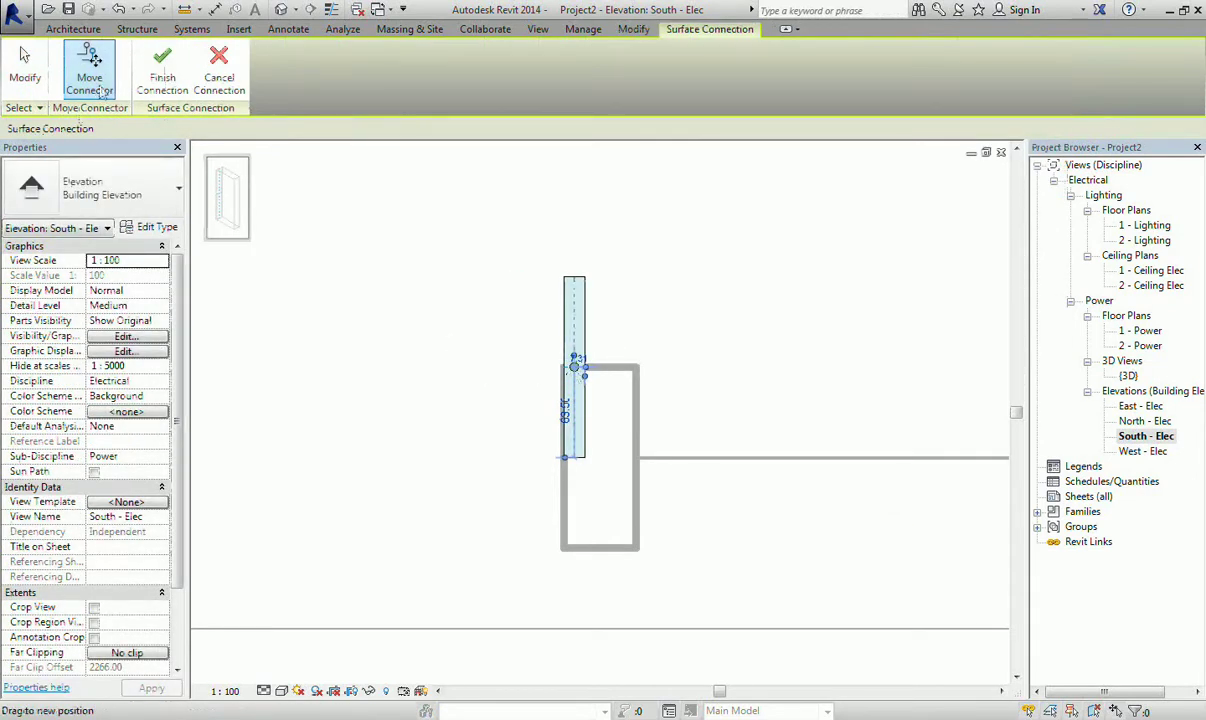
left_click(89, 65)
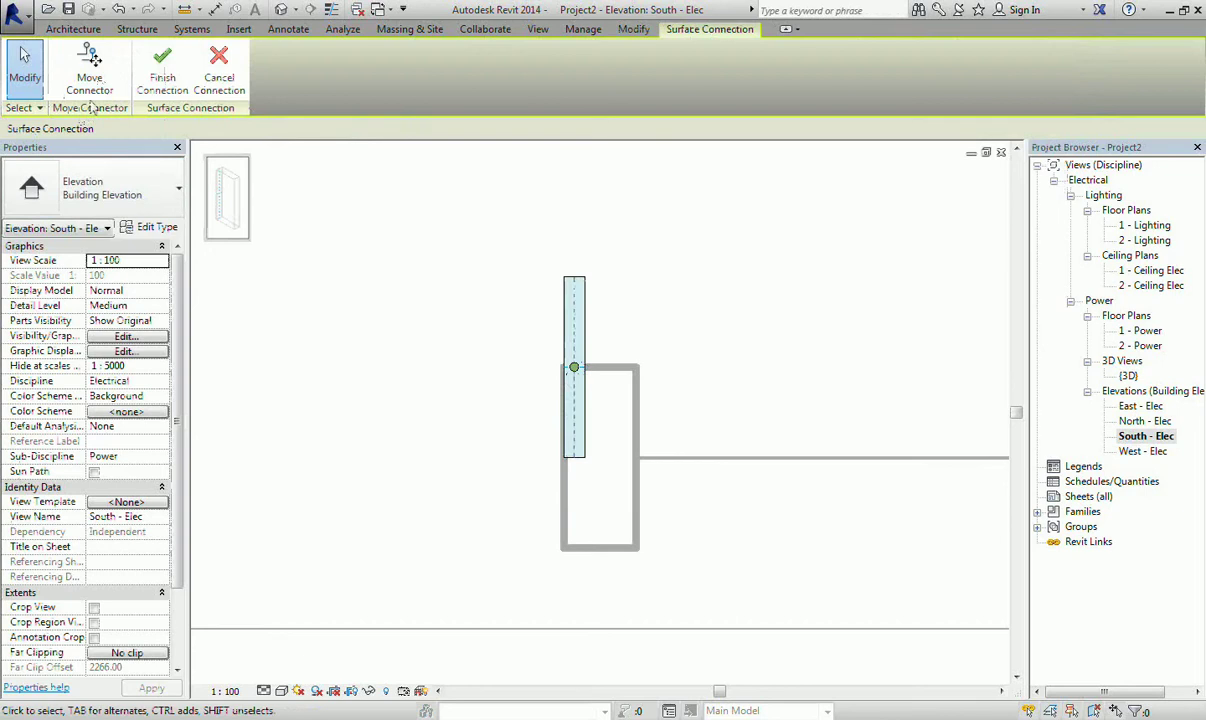
left_click(89, 65)
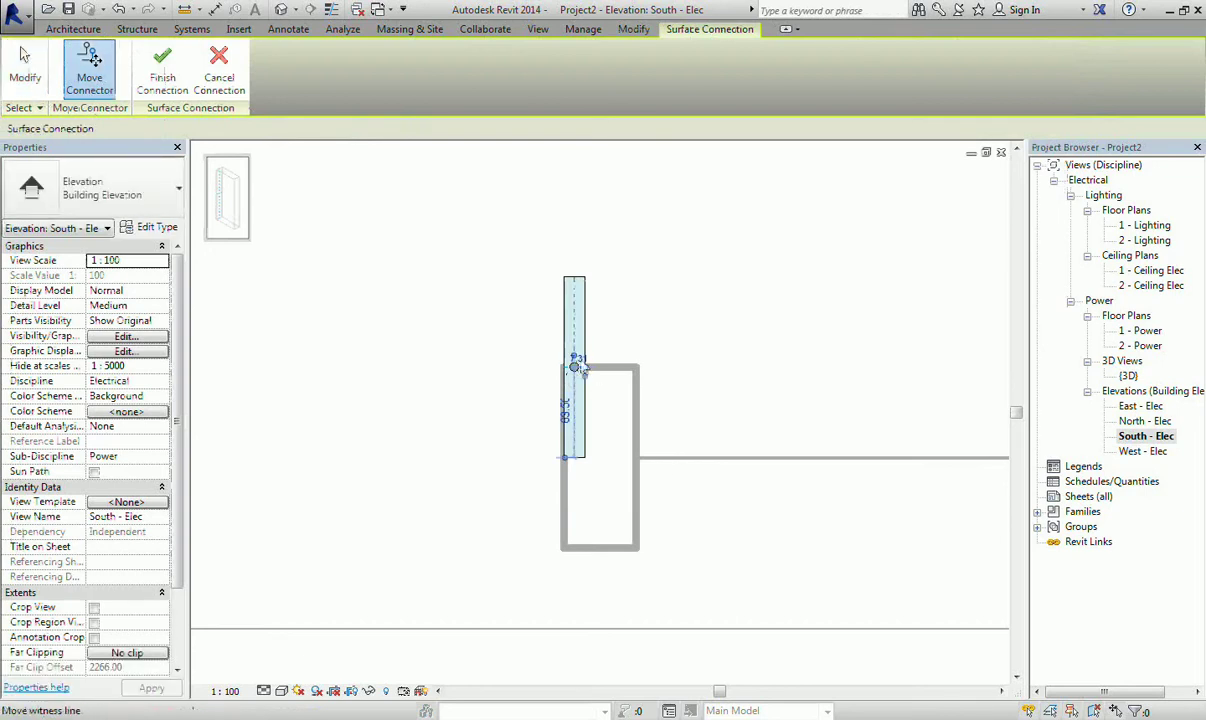
scroll(587, 383, "up", 3)
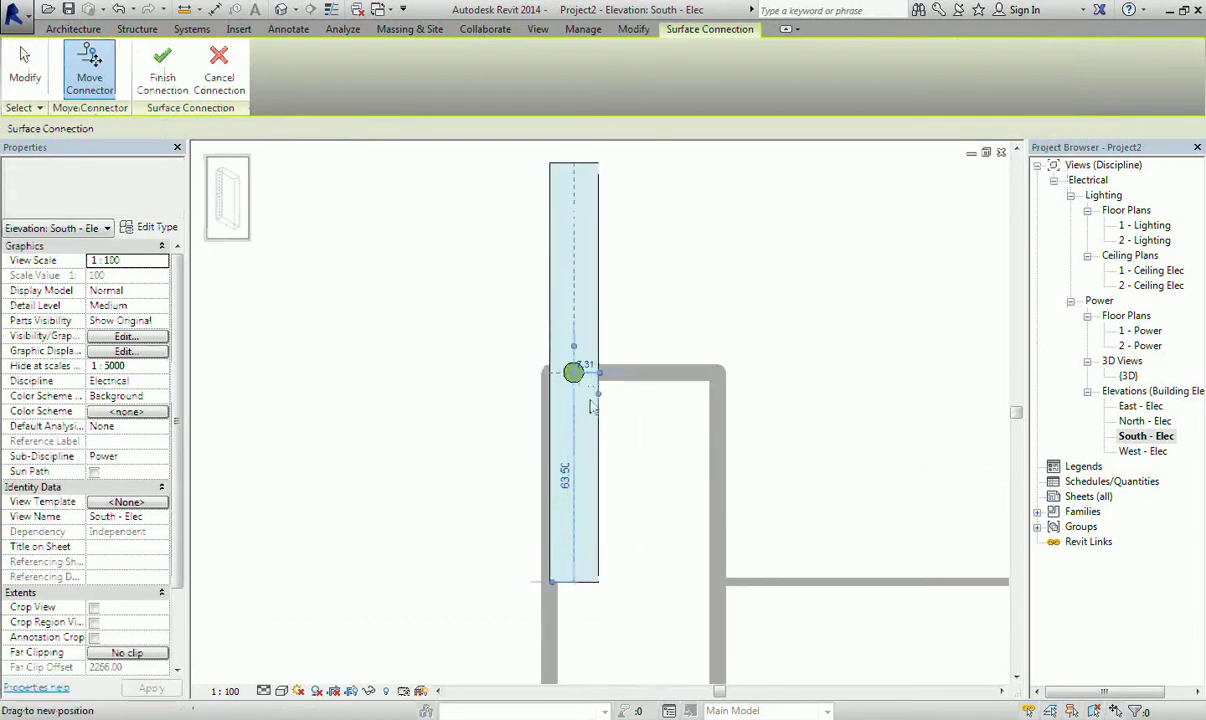
left_click(584, 364)
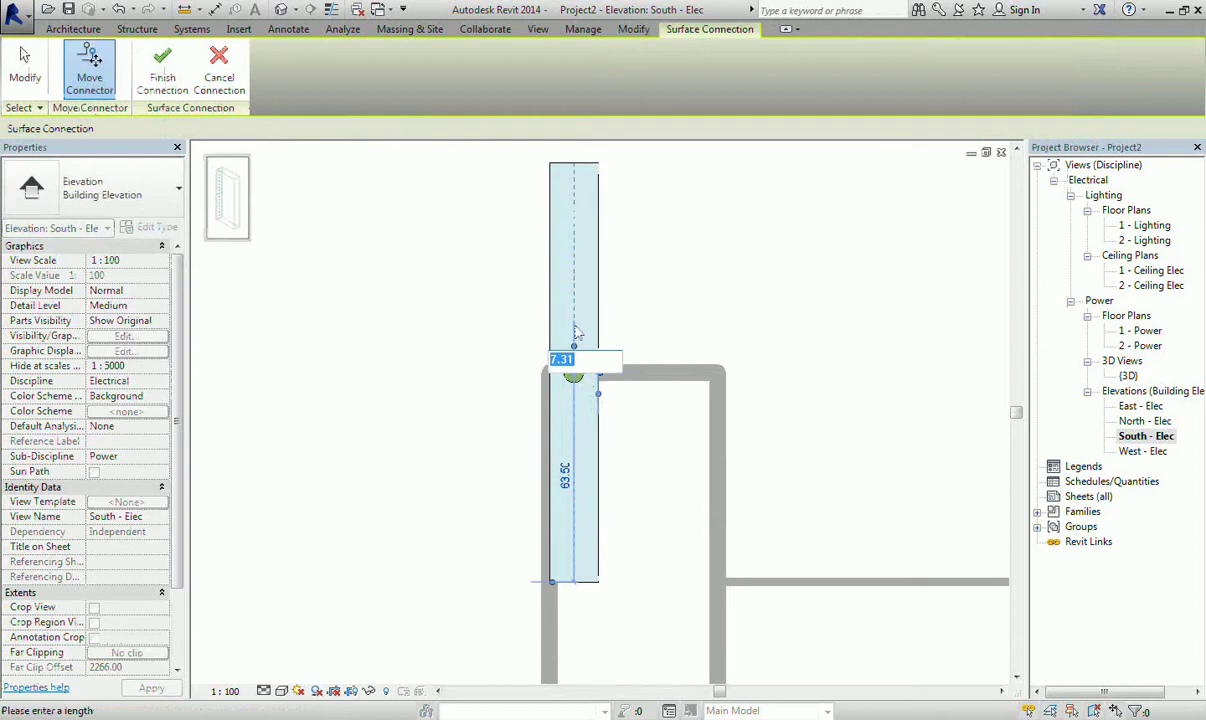
key("Return")
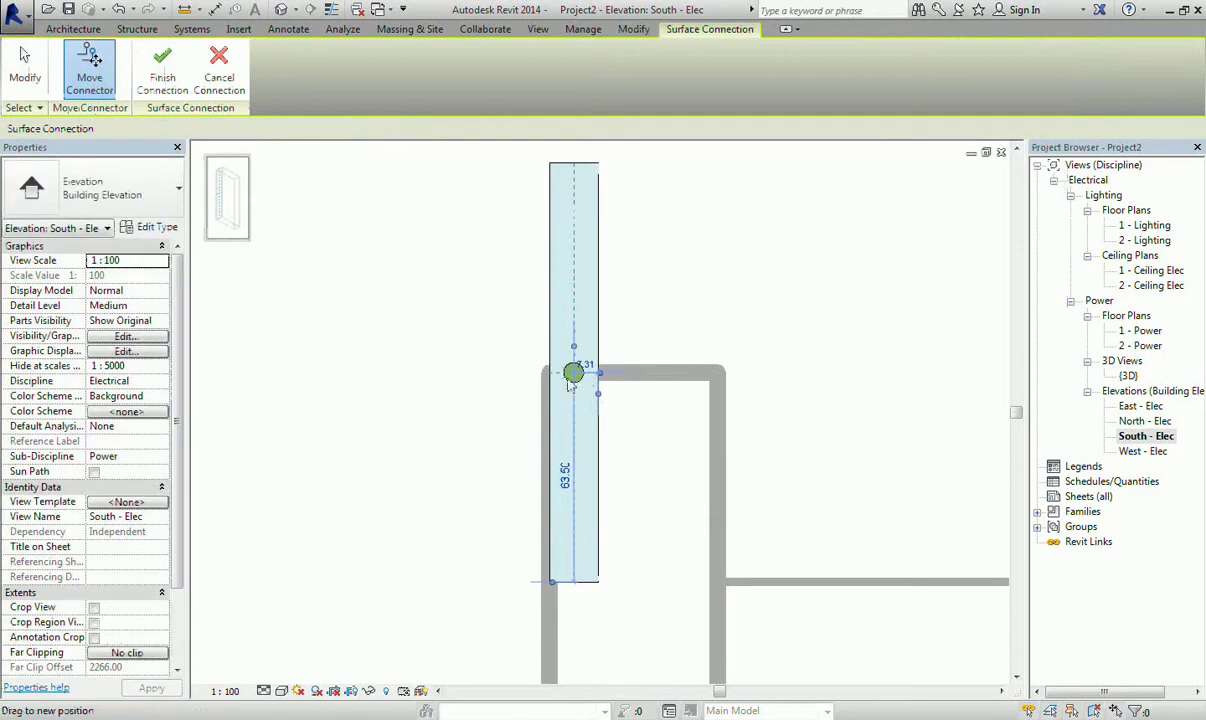
left_click_drag(578, 384, 573, 246)
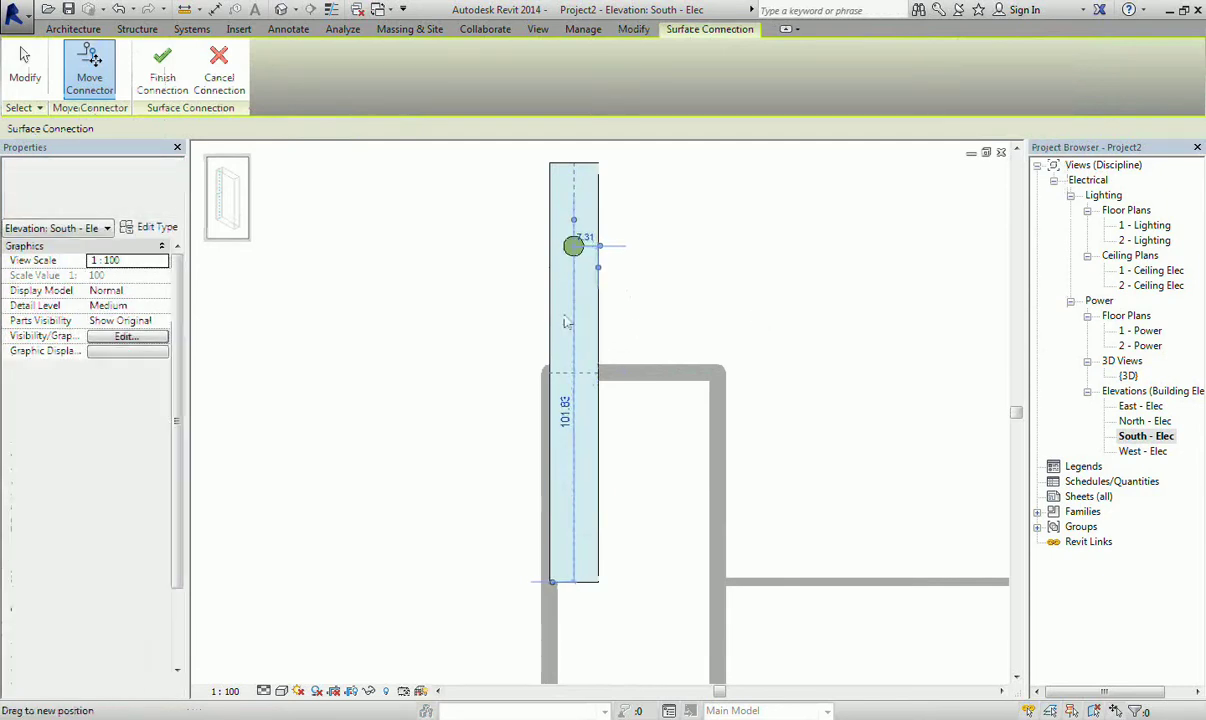
left_click(163, 75)
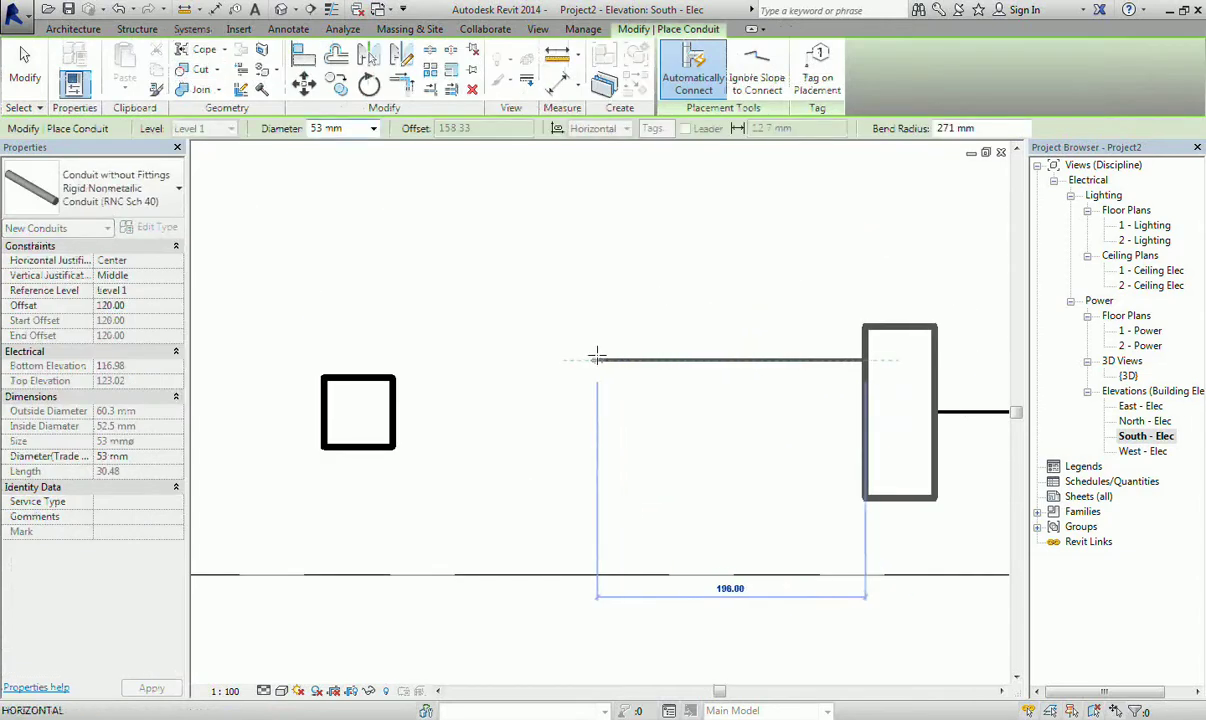
Step: Draw a 196 cm horizontal conduit from the raised connector towards the left 100 A panelboard and end the command
left_click(597, 358)
right_click(665, 450)
left_click(690, 468)
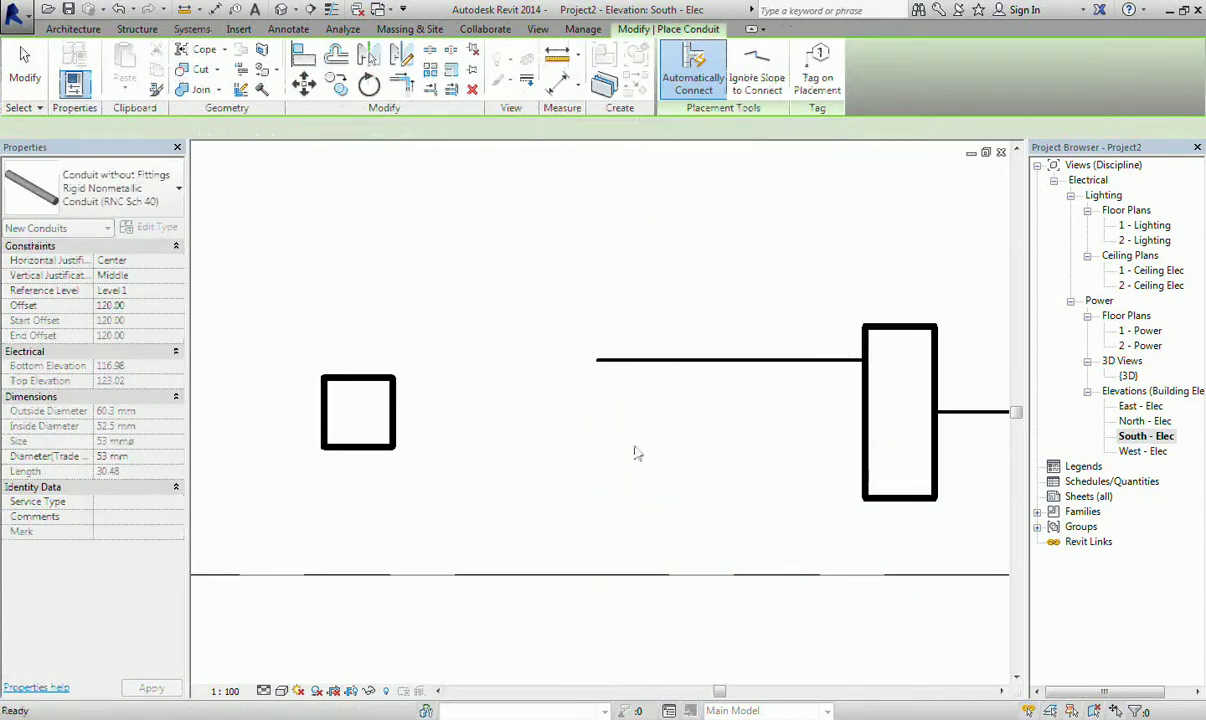
right_click(441, 380)
left_click(465, 398)
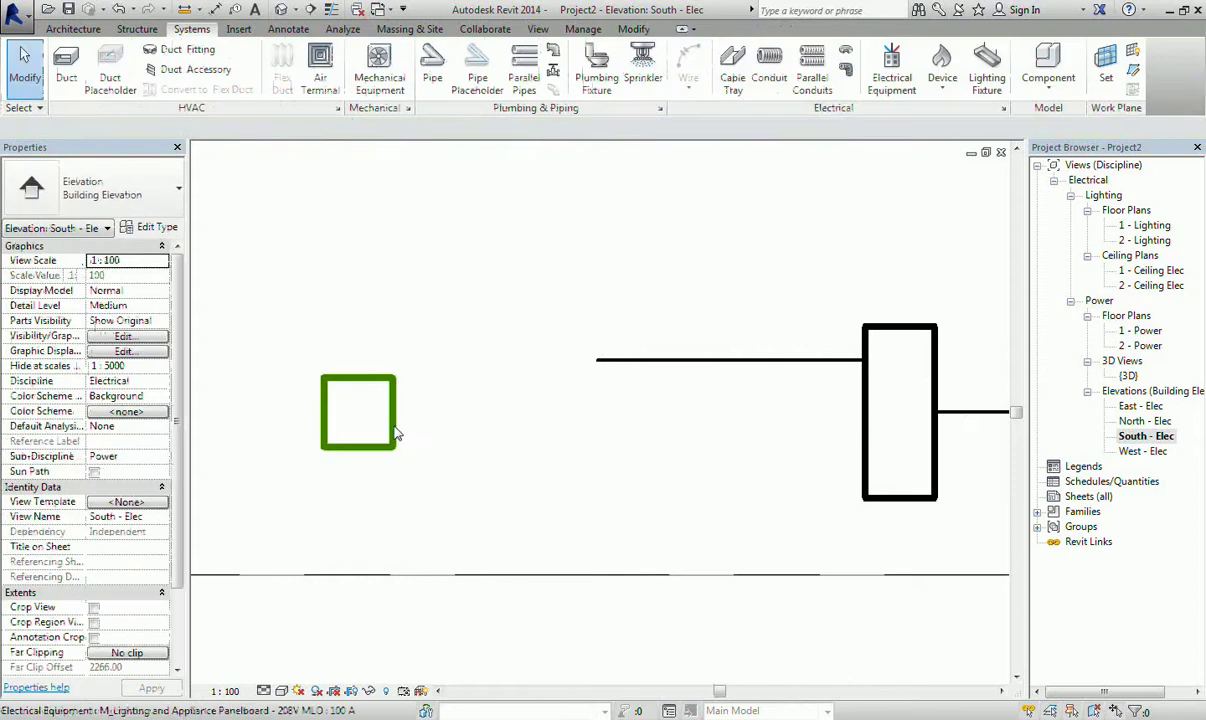
Step: Draw a horizontal conduit about 151 cm long from the right face of the left 100 A panelboard, ending directly below the upper conduit's free end
left_click(380, 447)
right_click(393, 414)
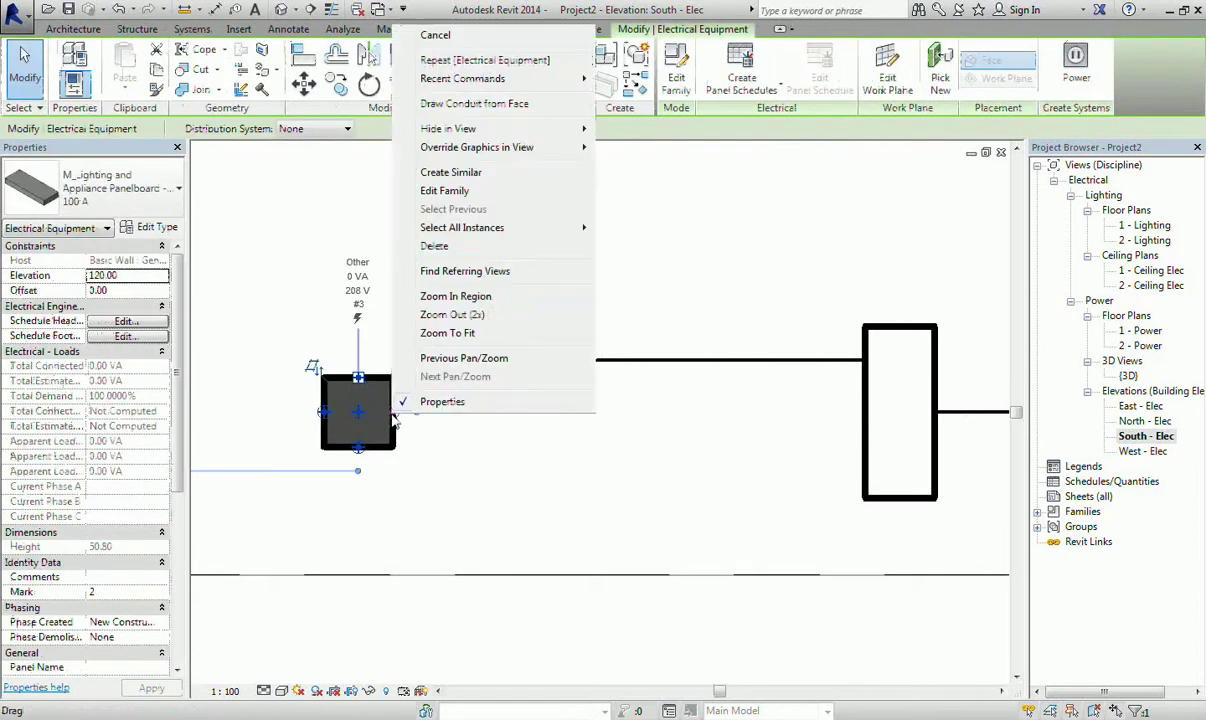
left_click(472, 103)
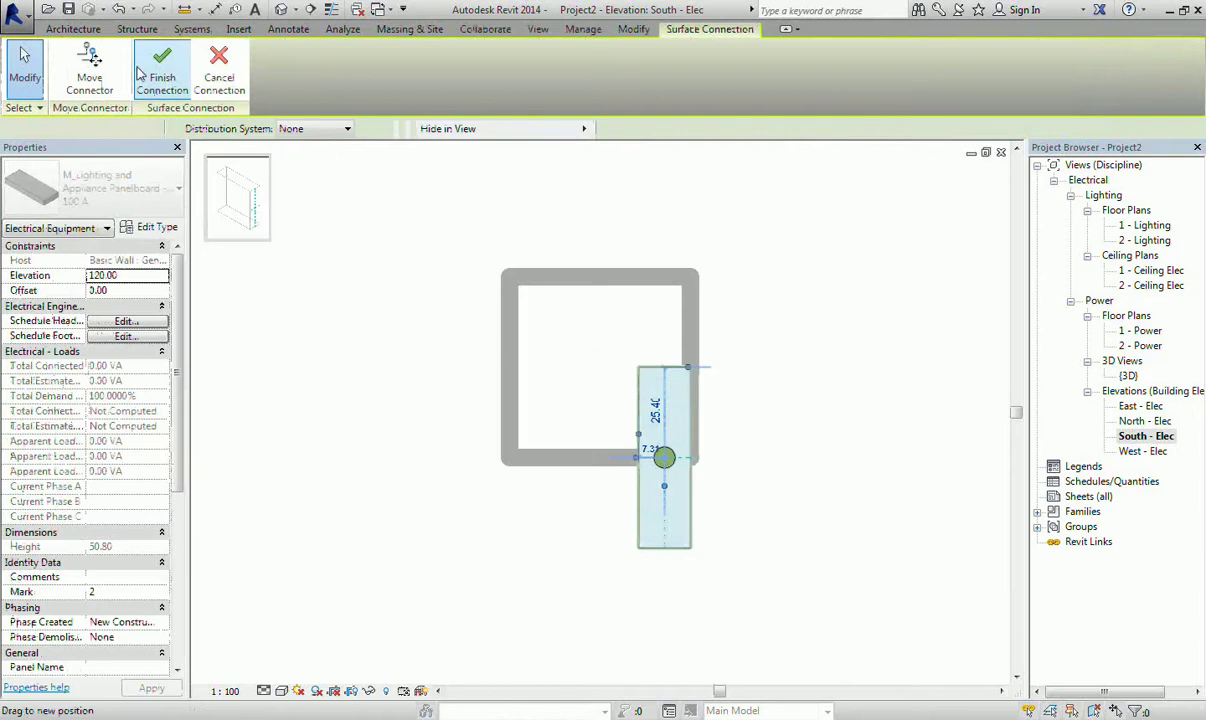
left_click(178, 80)
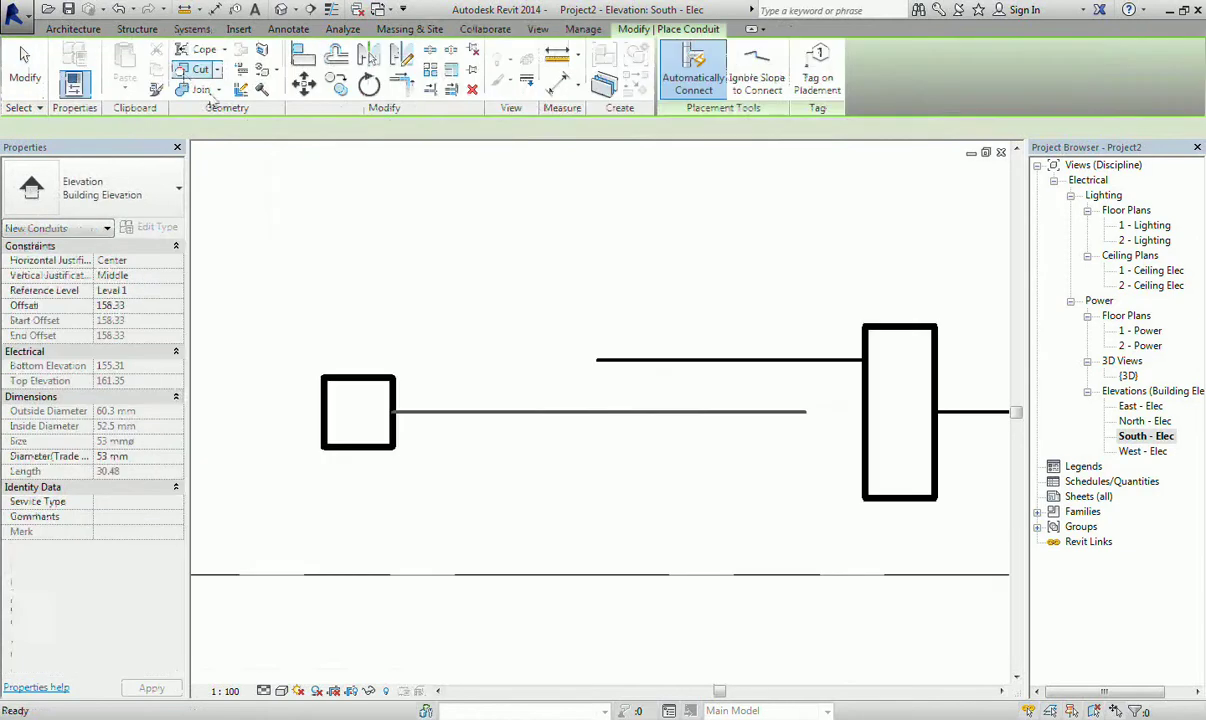
left_click(600, 408)
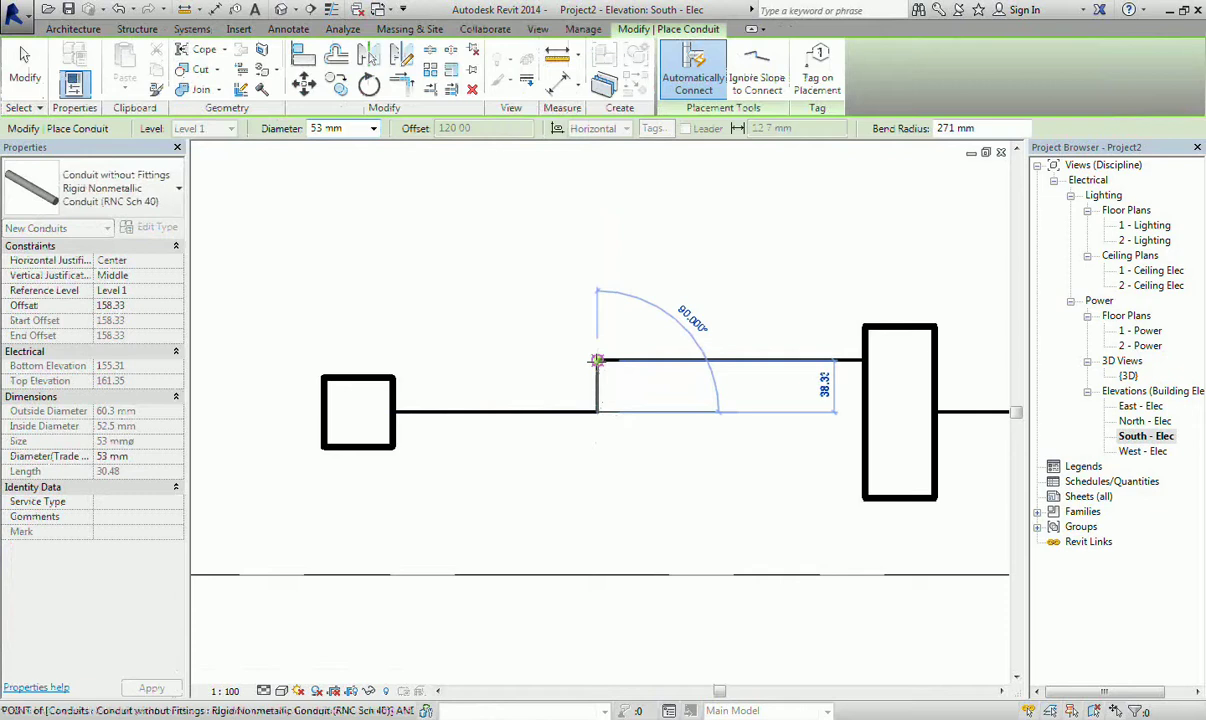
Step: Try to join the two conduits with a vertical segment from the lower conduit's end up to the upper conduit's end
left_click(596, 360)
right_click(724, 240)
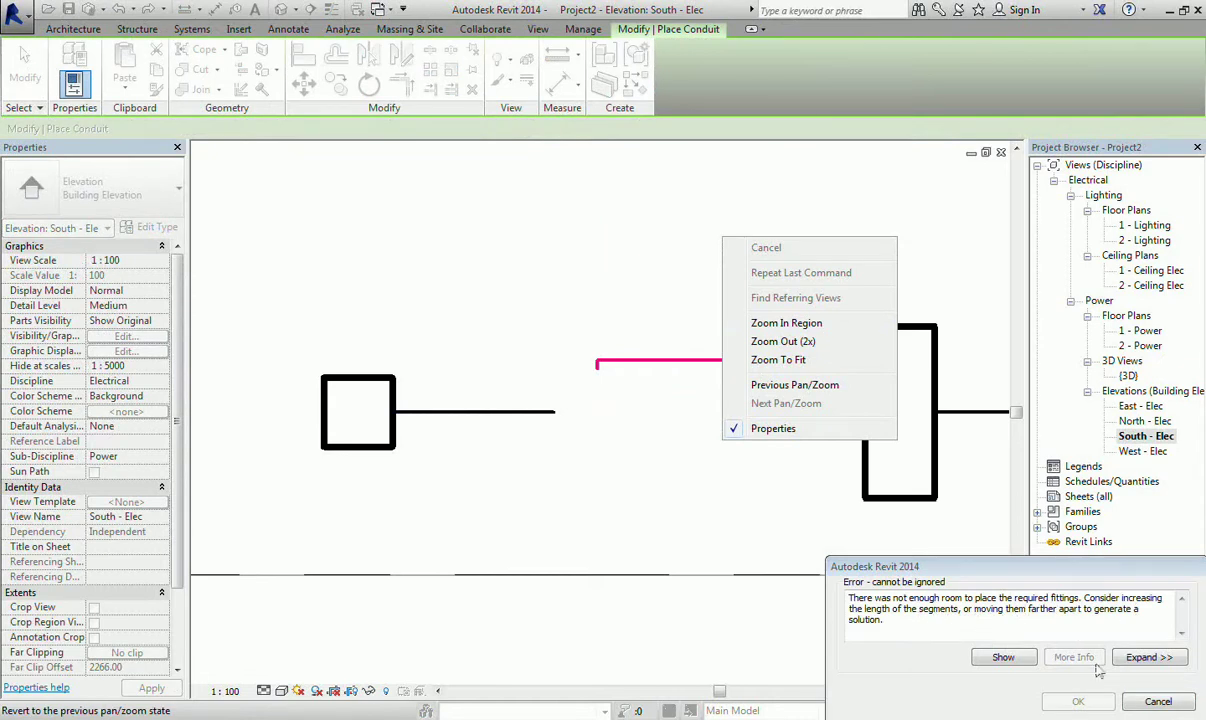
left_click(1157, 701)
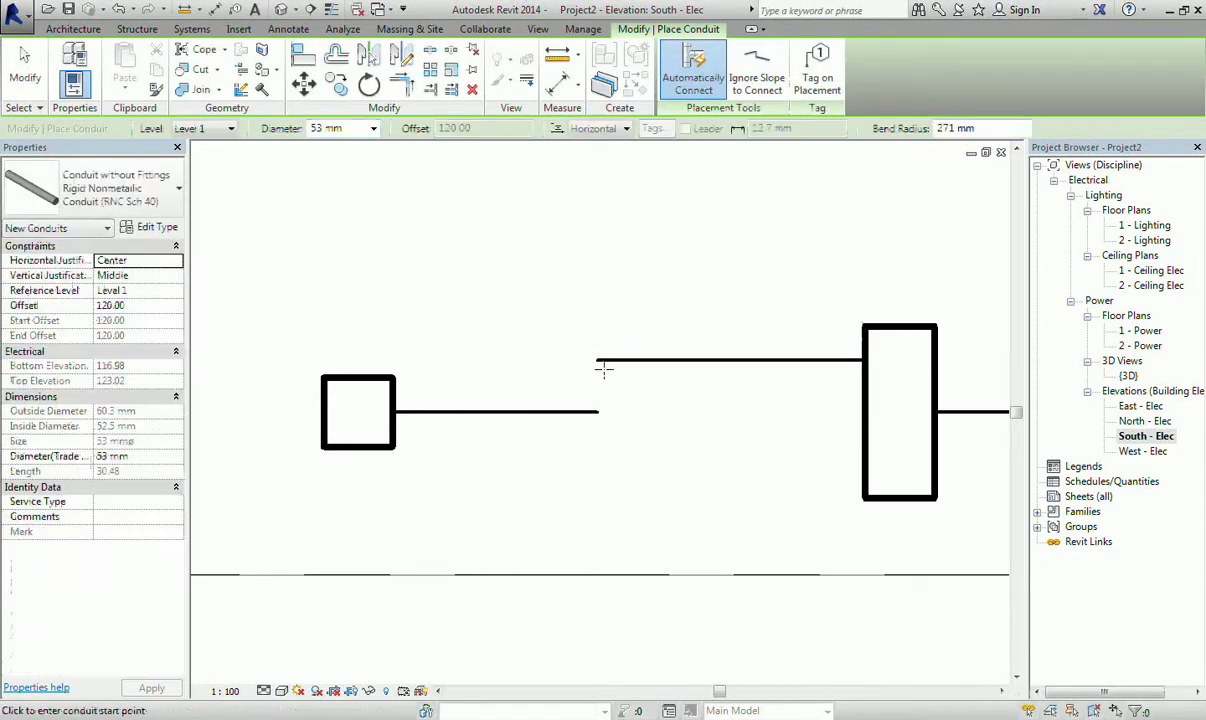
Step: Try to join the conduits with a vertical segment from the upper conduit's end down to the lower one's end, then leave the command
scroll(598, 358, "up", 3)
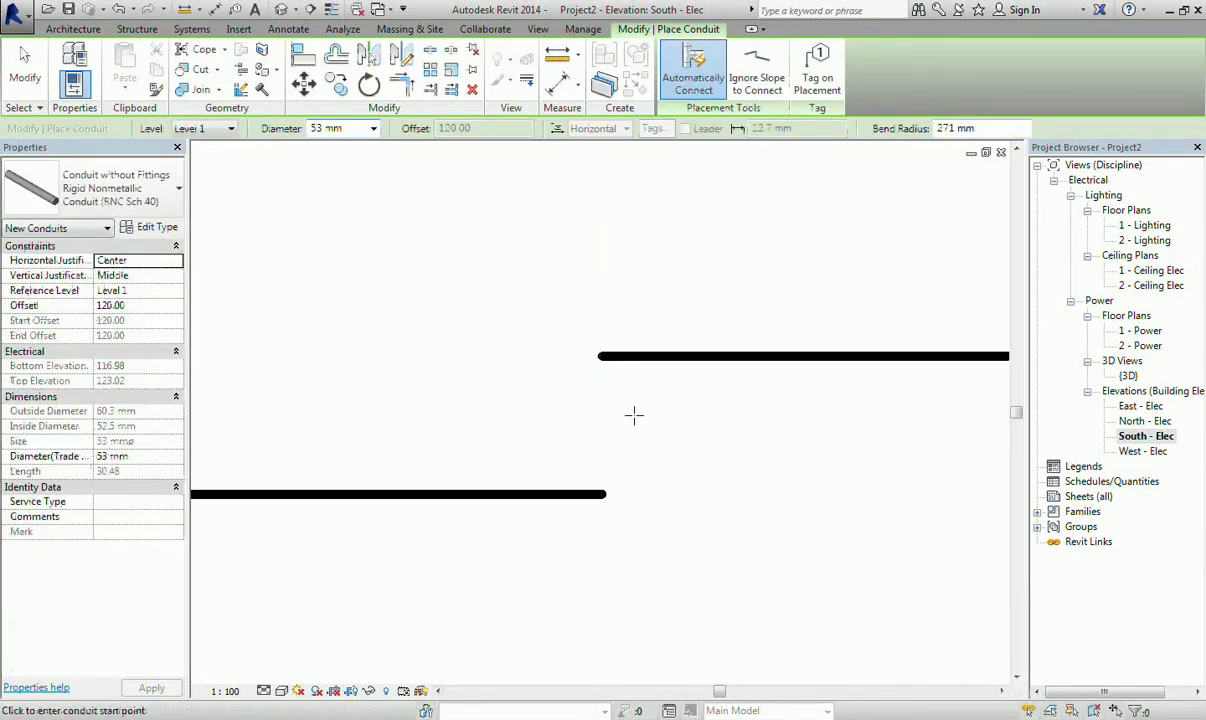
left_click(600, 357)
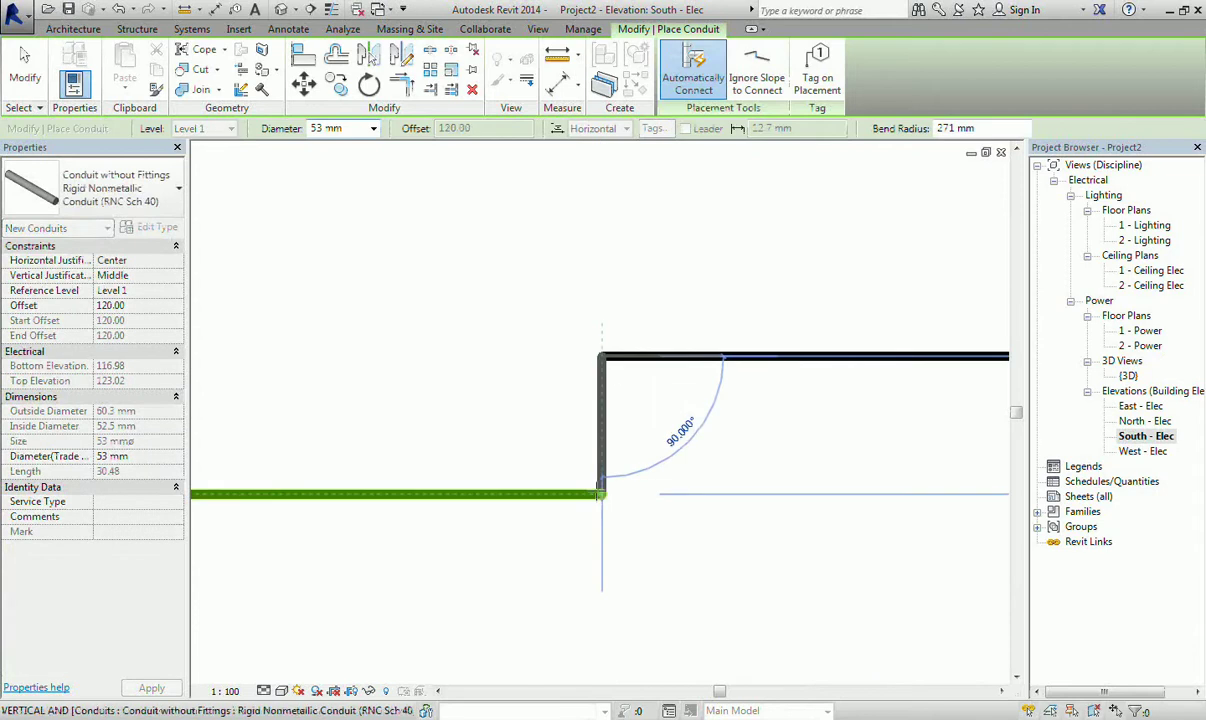
left_click(601, 492)
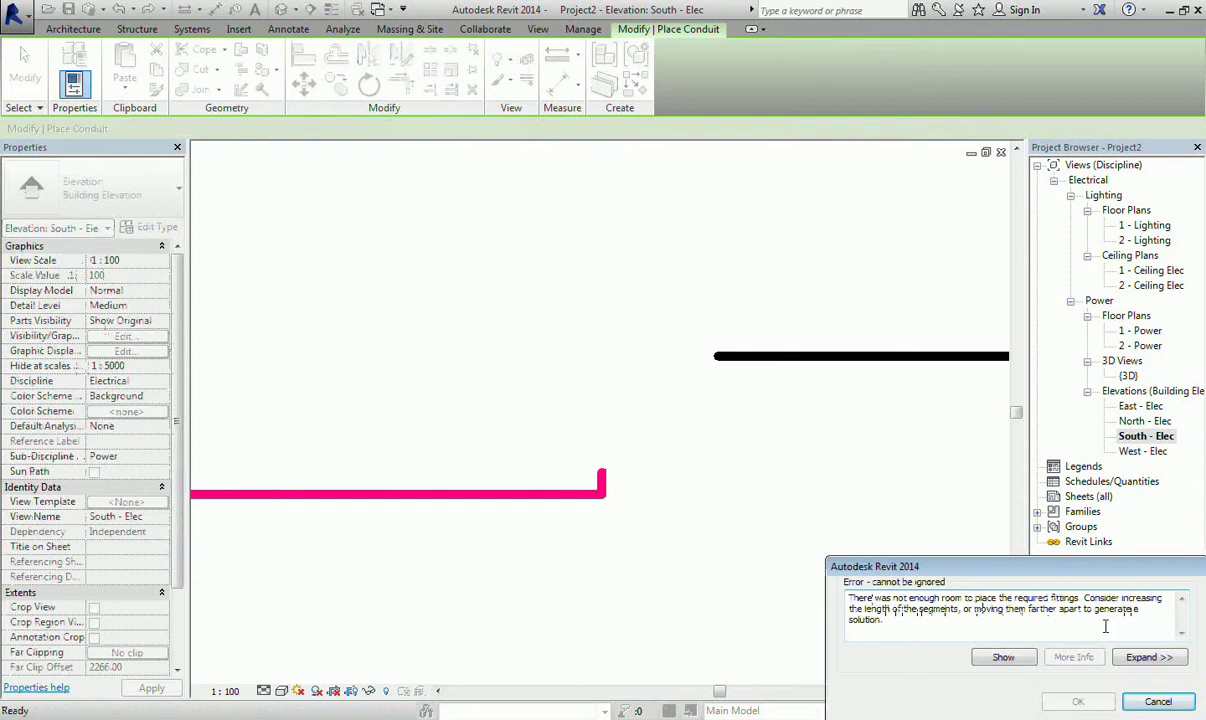
right_click(893, 495)
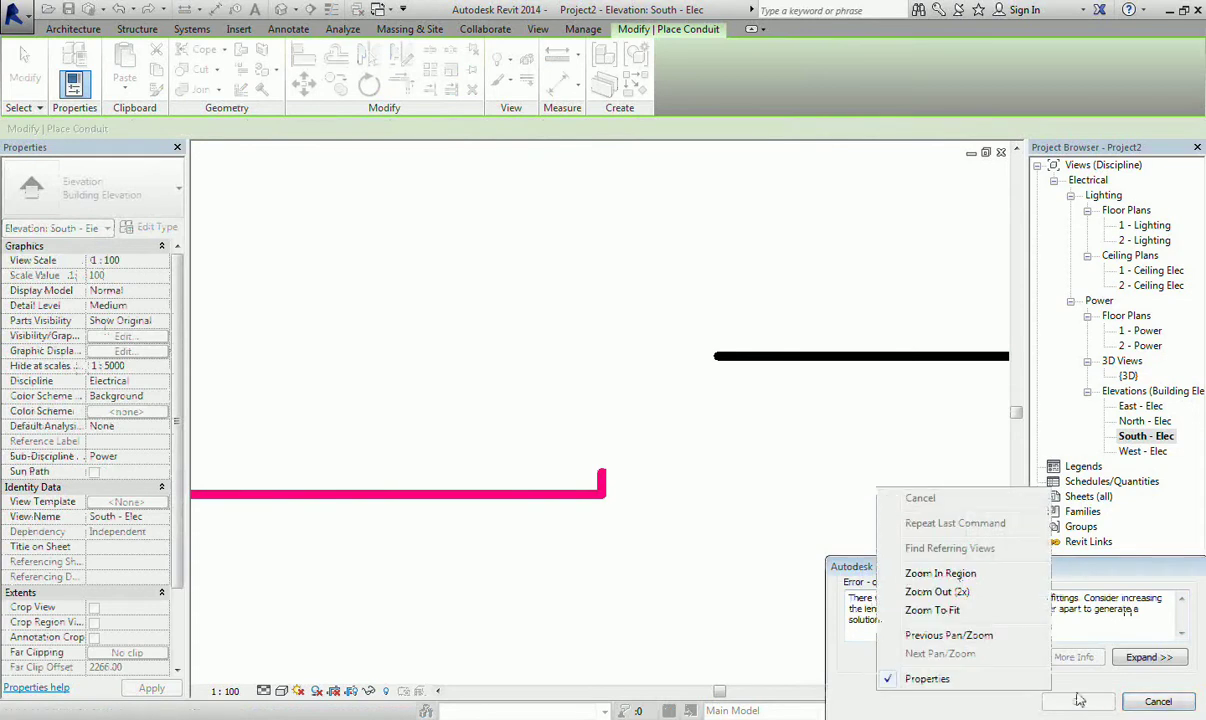
left_click(1157, 704)
scroll(627, 488, "down", 4)
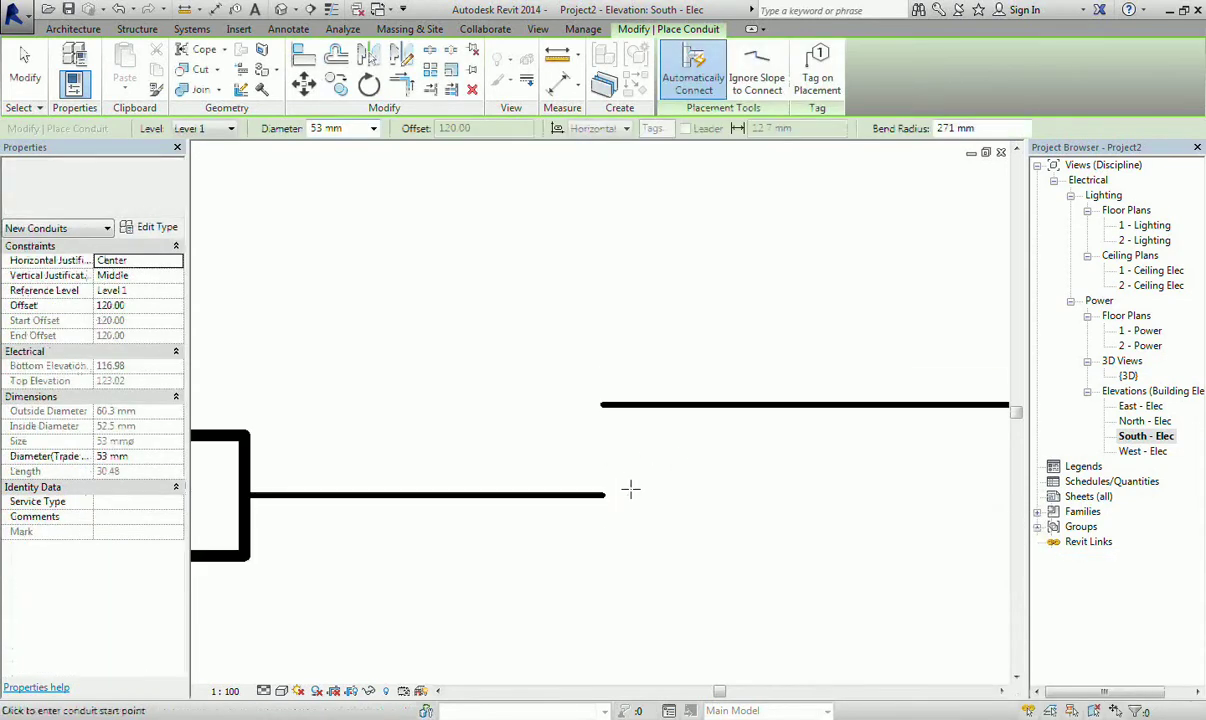
scroll(514, 513, "down", 1)
right_click(565, 345)
left_click(598, 360)
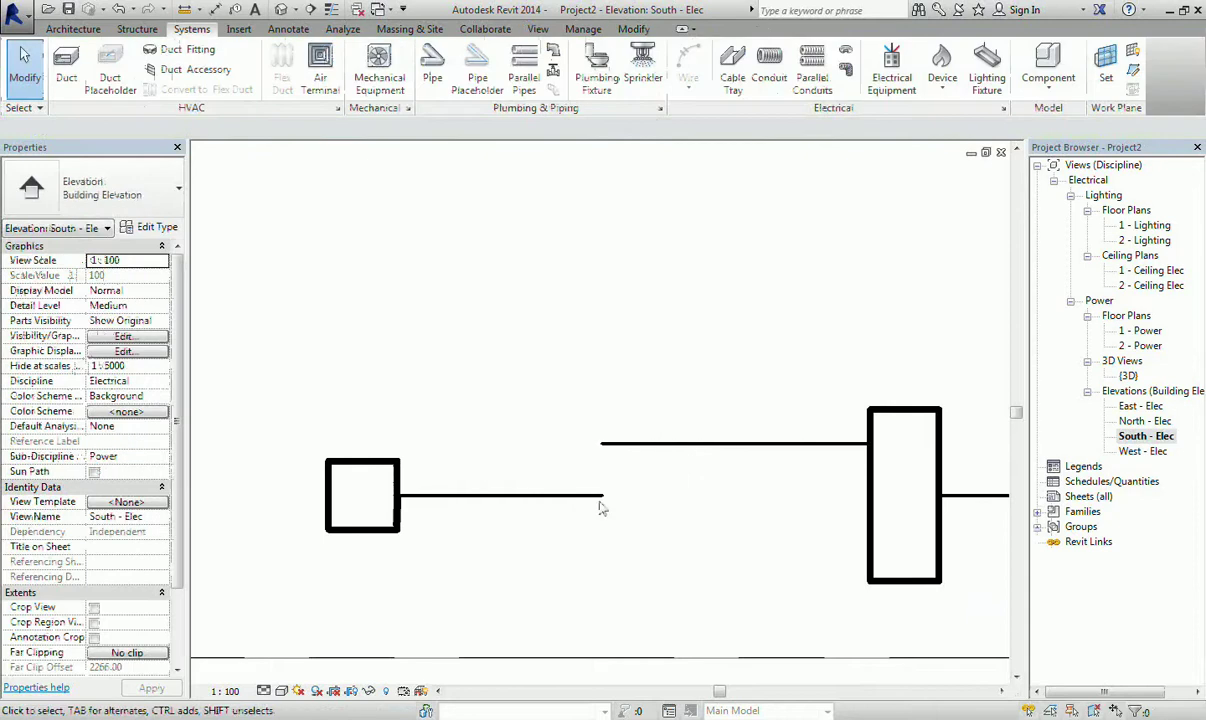
Step: Try to continue the lower conduit from its free end up to the 400 A panelboard's upper conduit
left_click(595, 499)
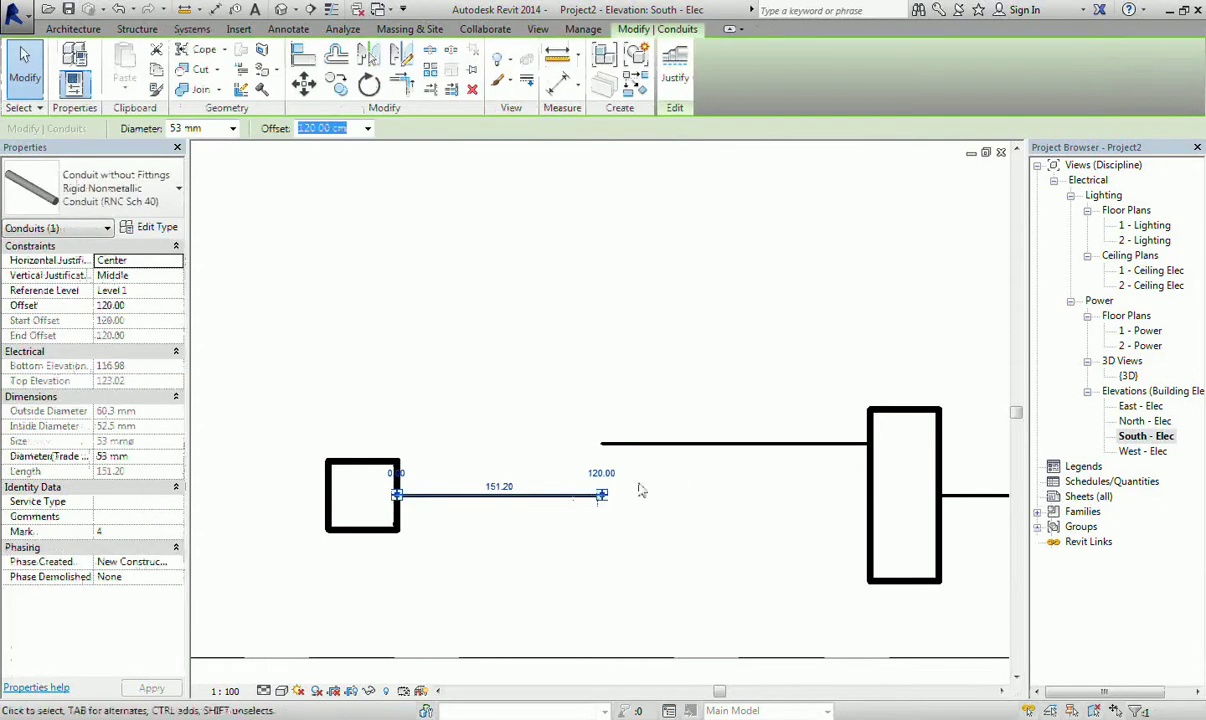
left_click(700, 444)
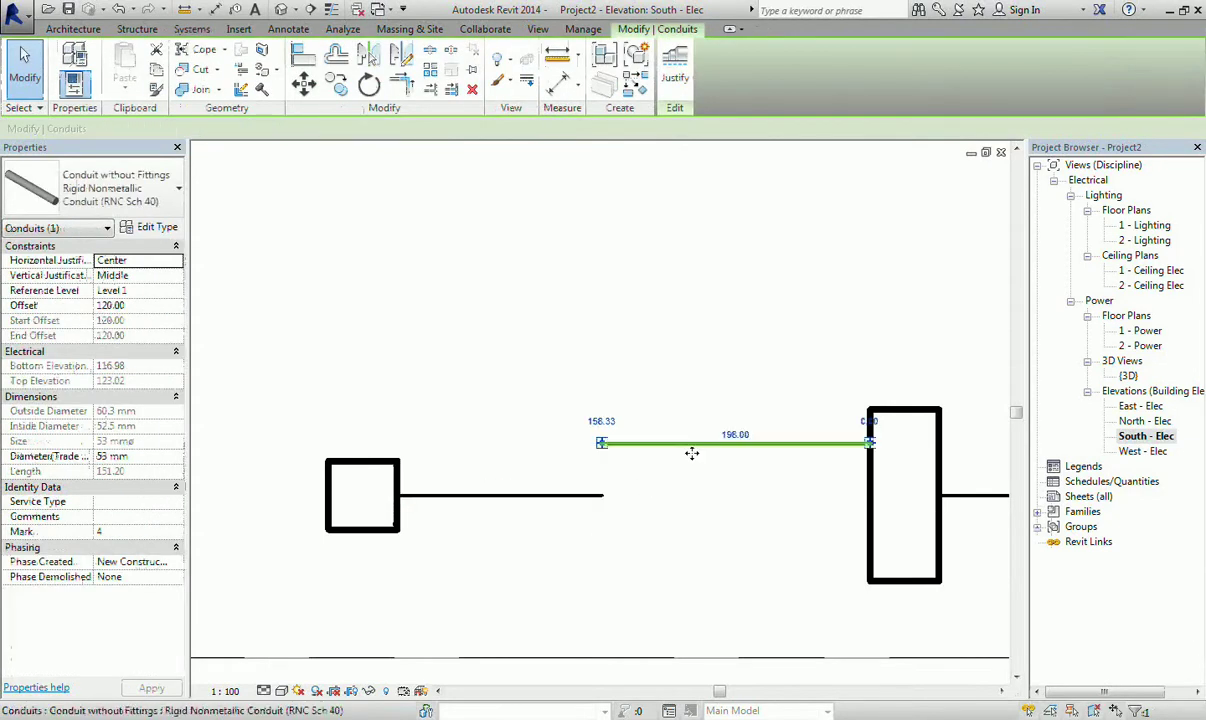
left_click(599, 504)
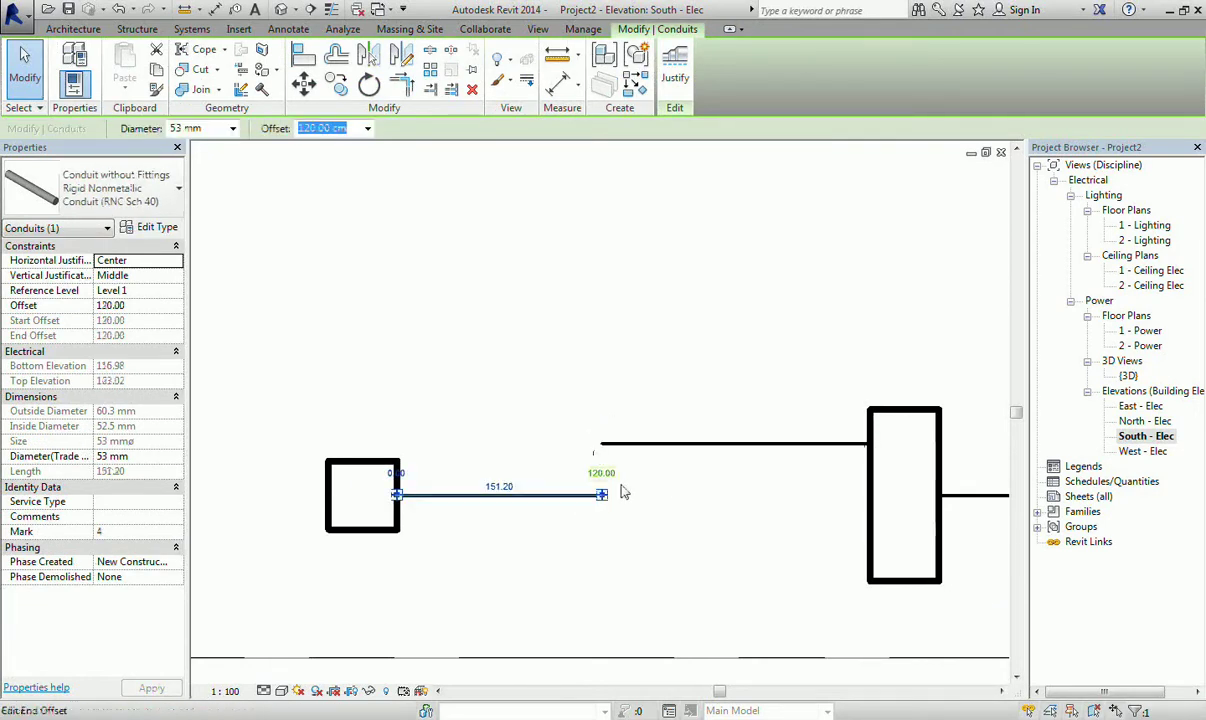
scroll(624, 492, "up", 2)
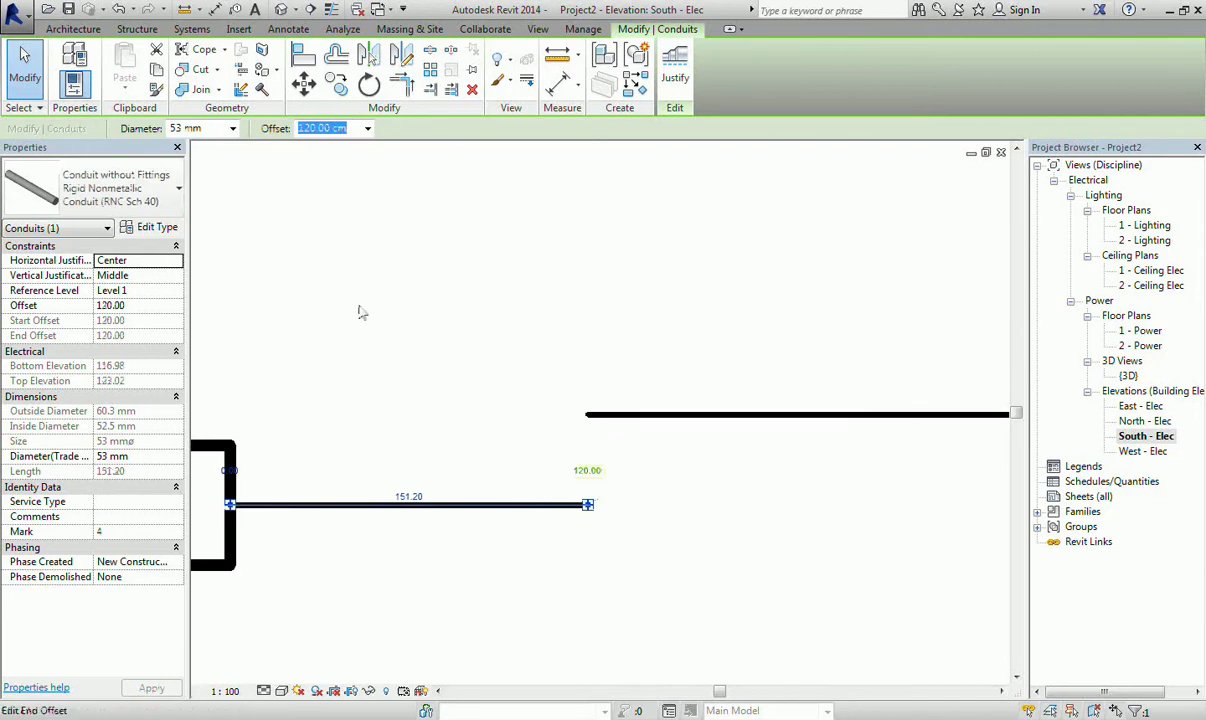
right_click(588, 509)
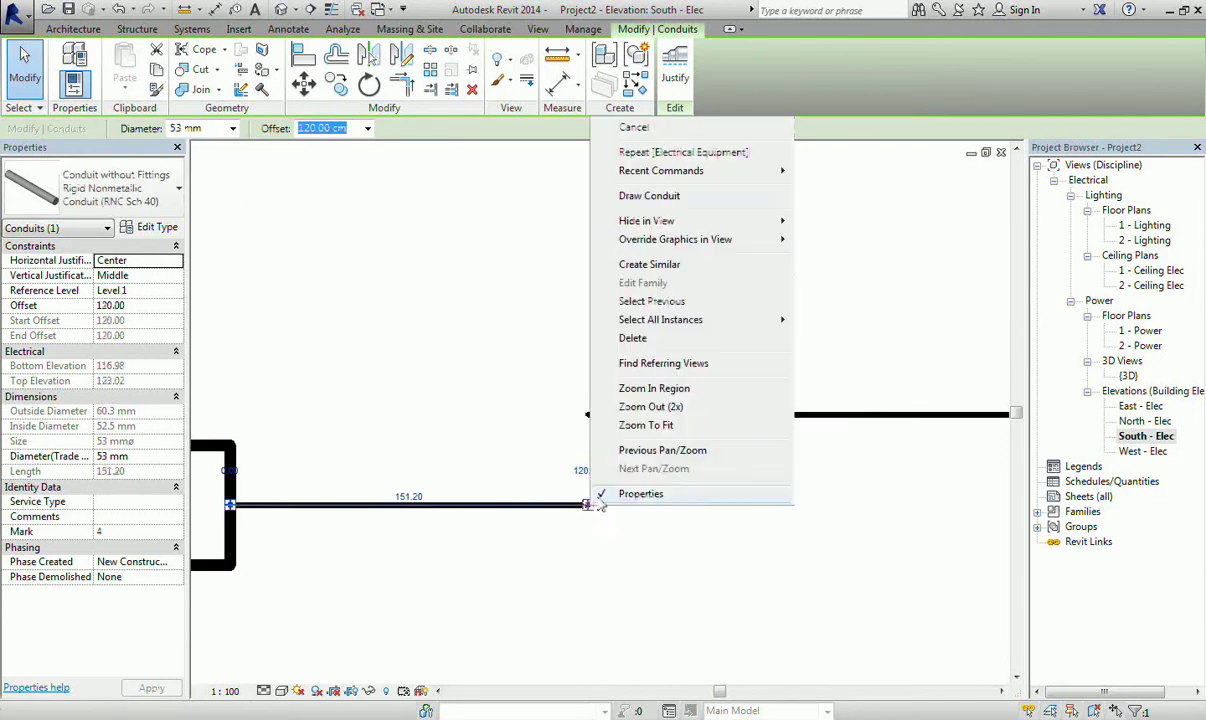
left_click(646, 191)
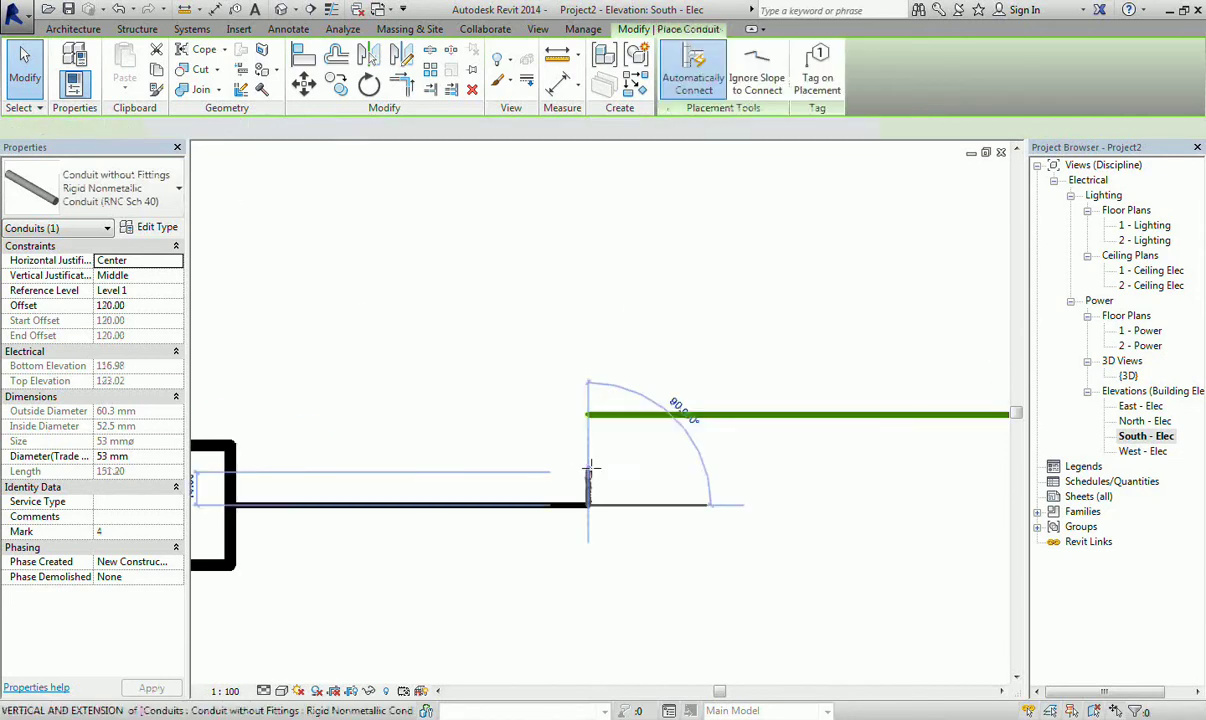
left_click(680, 413)
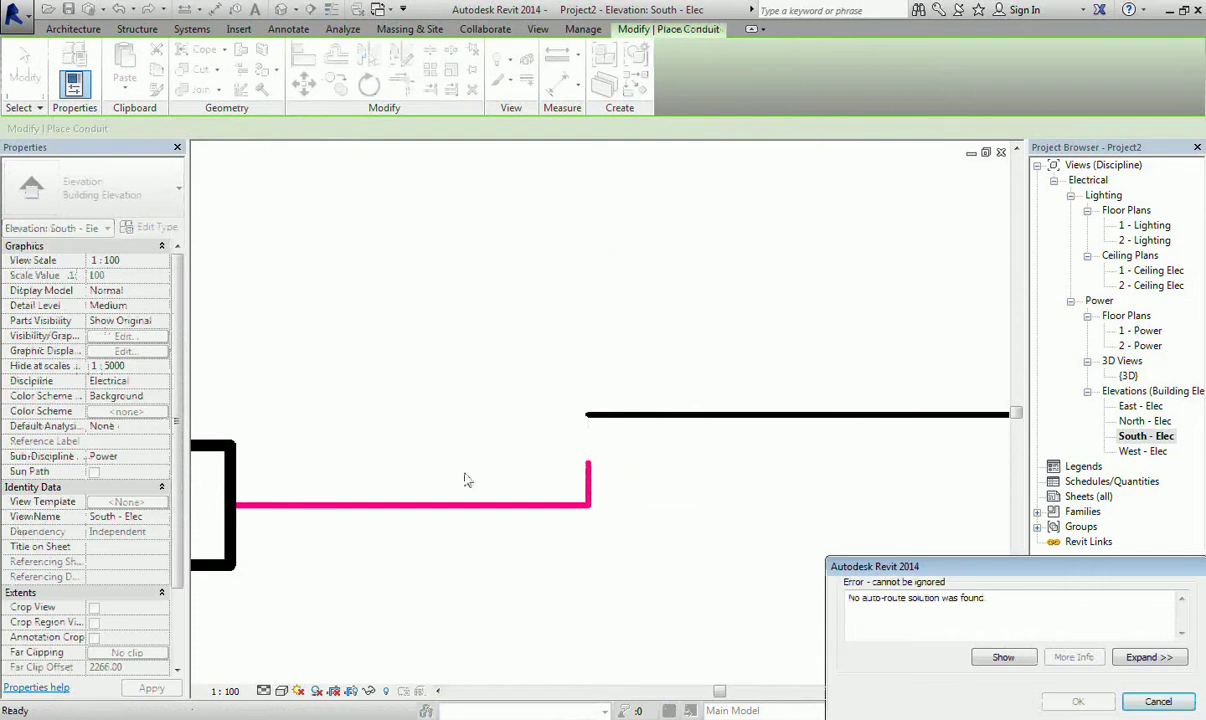
left_click(1158, 702)
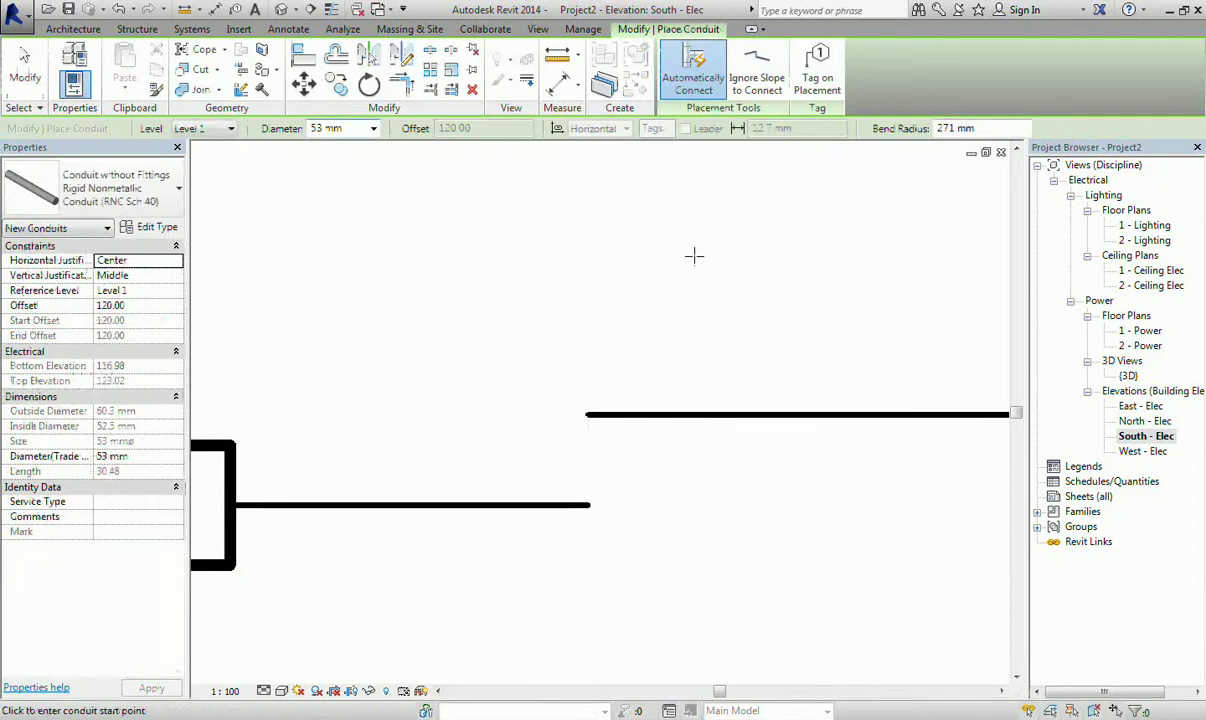
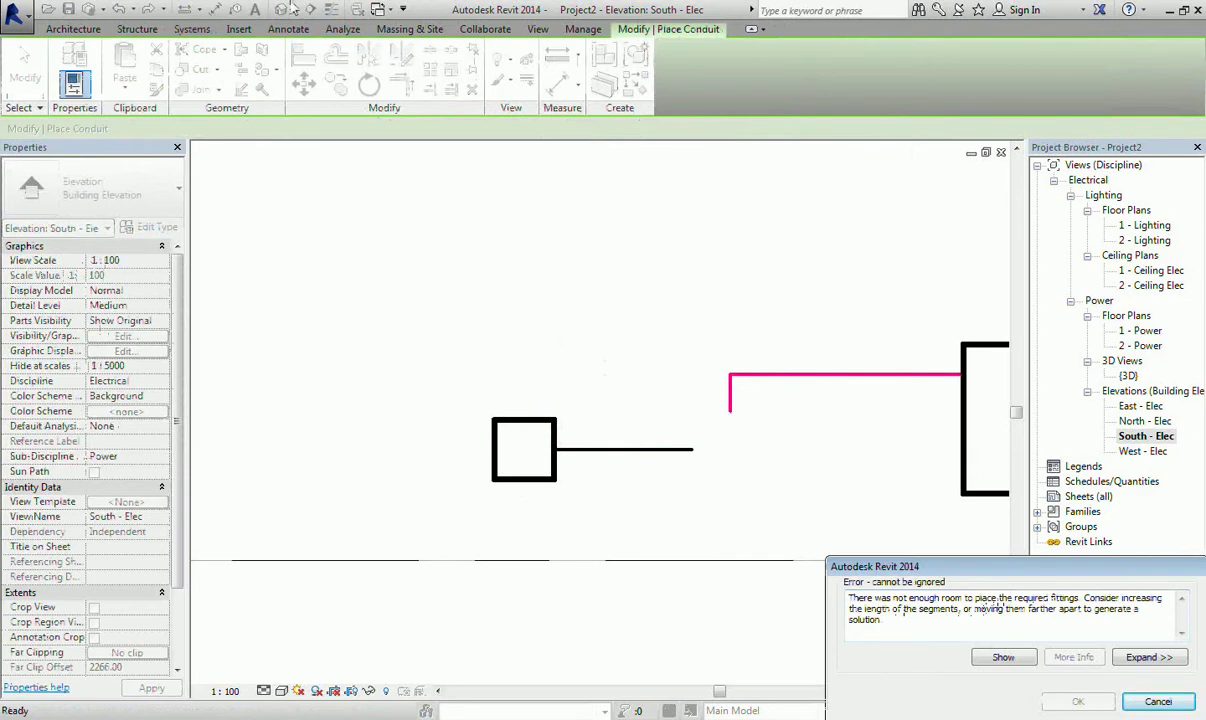
Step: Dismiss the fitting error, open the default 3D view and try to join the two separated conduits with a vertical segment
left_click(1156, 703)
left_click(281, 10)
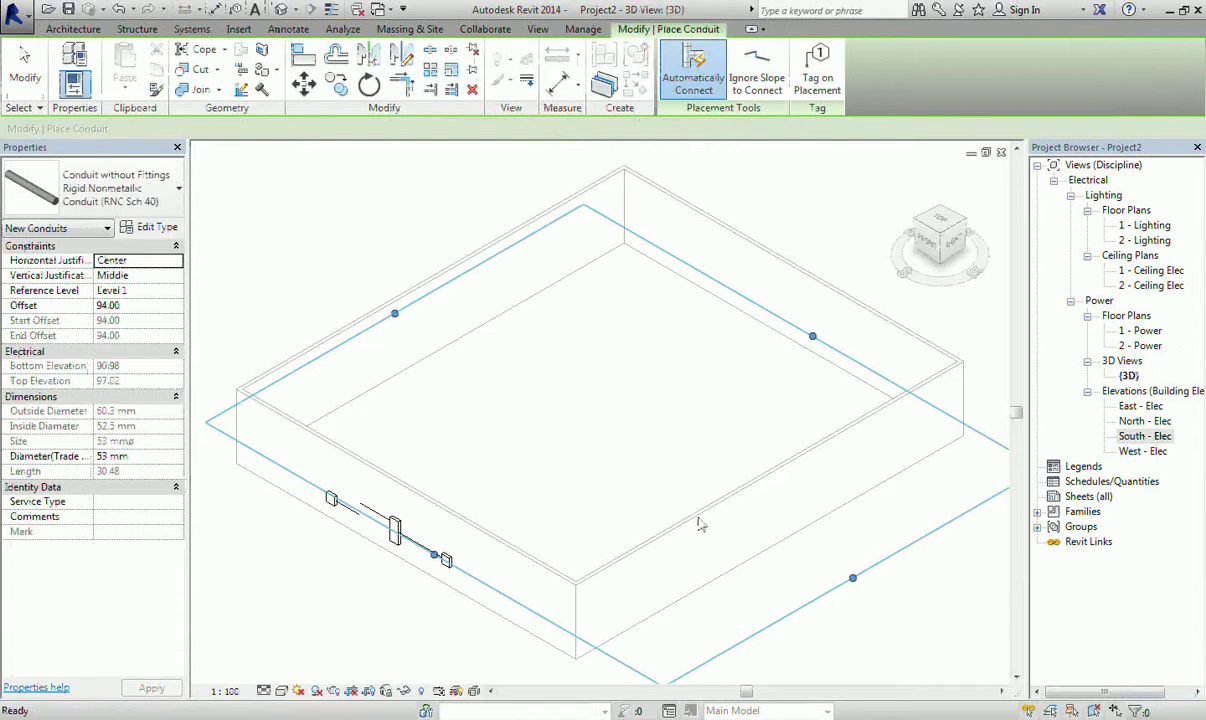
scroll(345, 520, "up", 5)
scroll(341, 510, "up", 2)
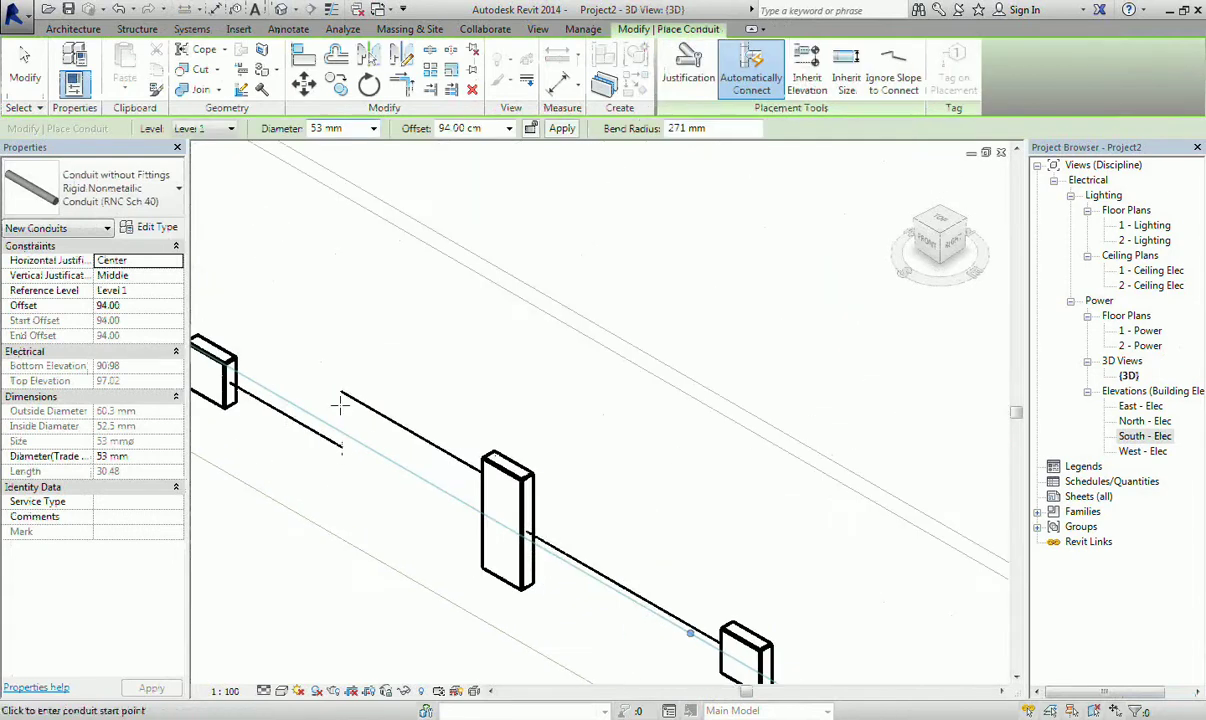
left_click(340, 388)
left_click(404, 470)
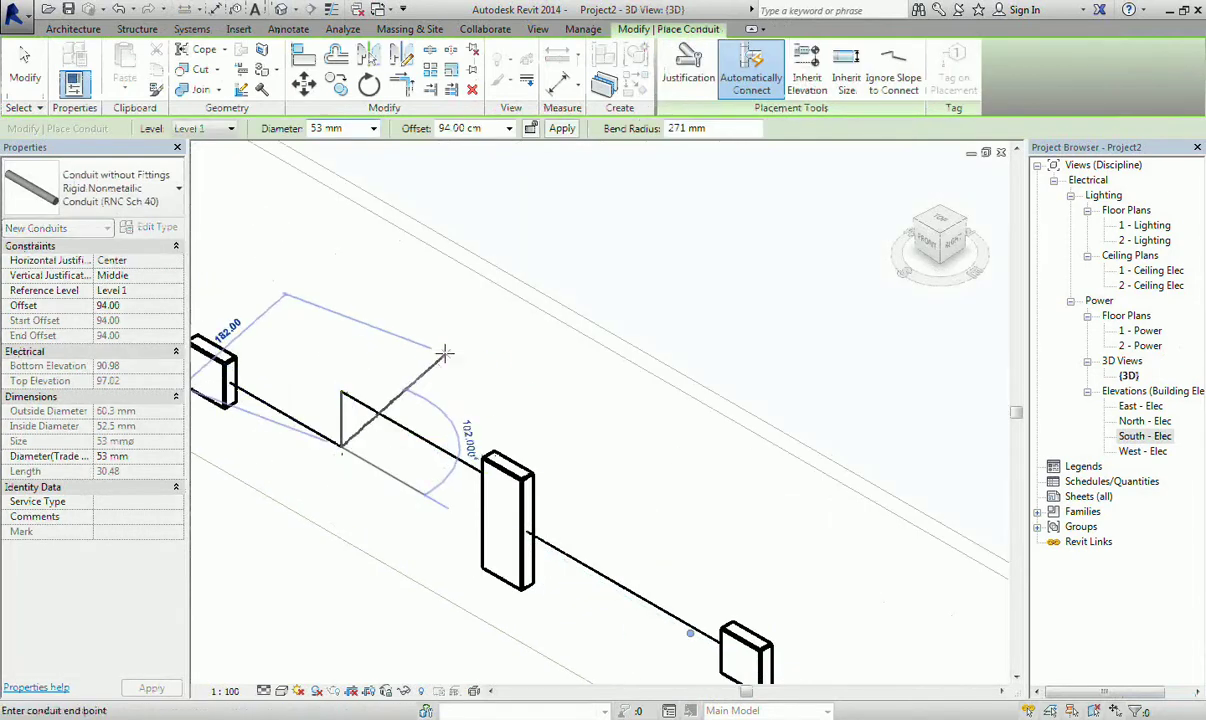
right_click(474, 355)
left_click(490, 366)
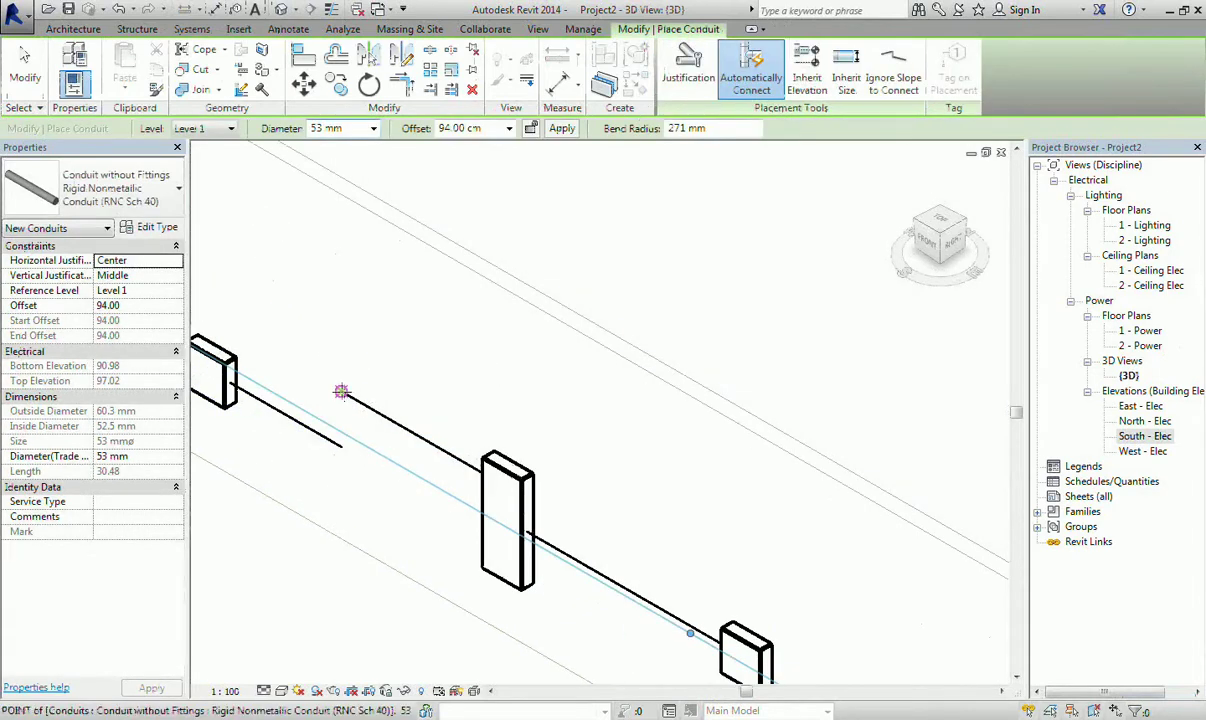
Step: Try again to connect the conduits in 3D, starting from the upper conduit's free end, and leave the command
left_click(341, 391)
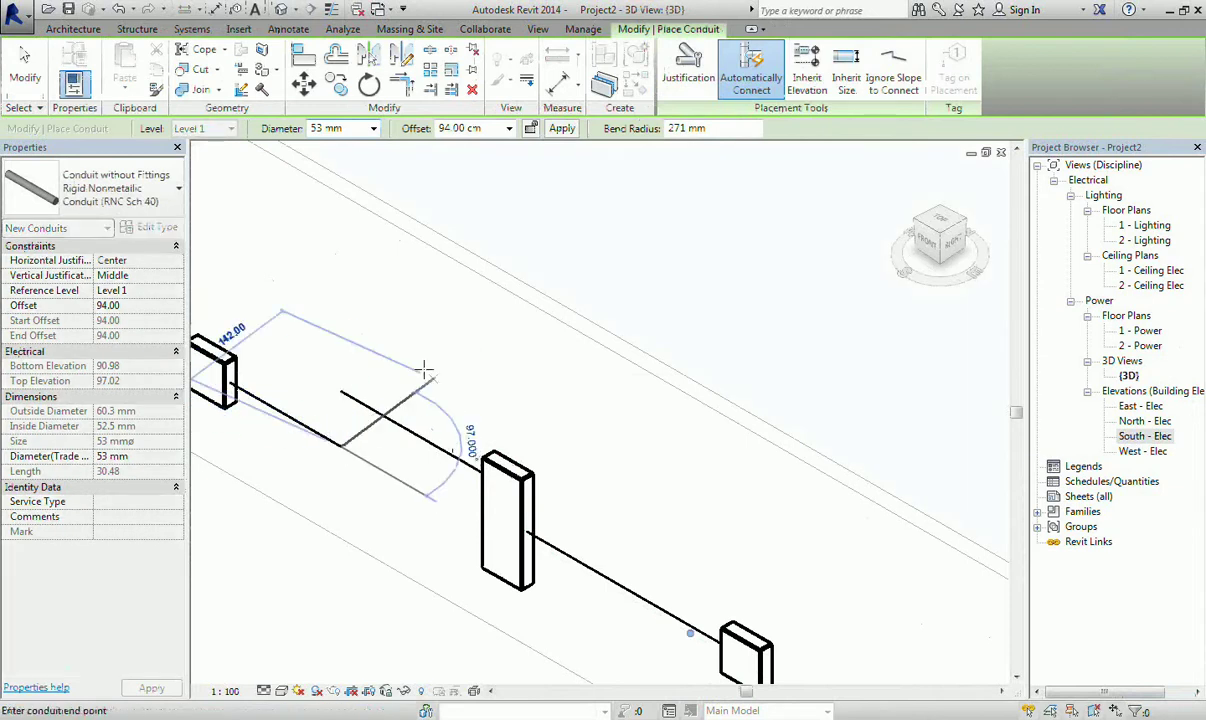
left_click(341, 393)
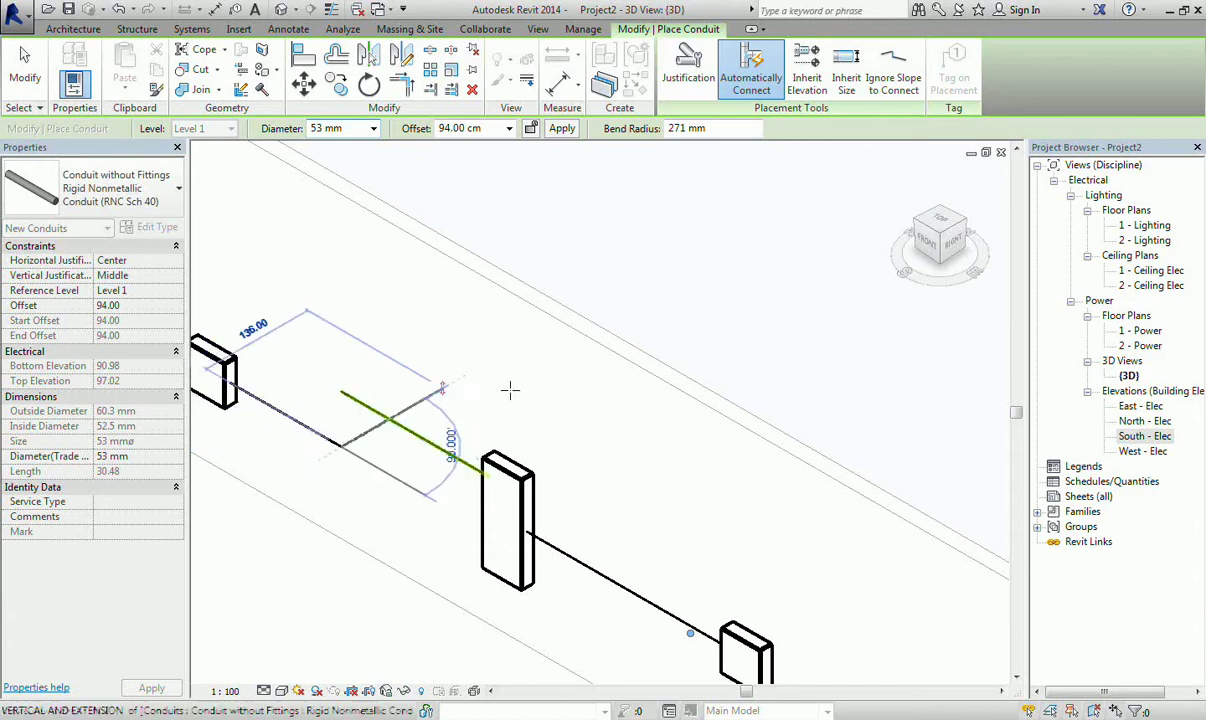
right_click(474, 345)
left_click(488, 352)
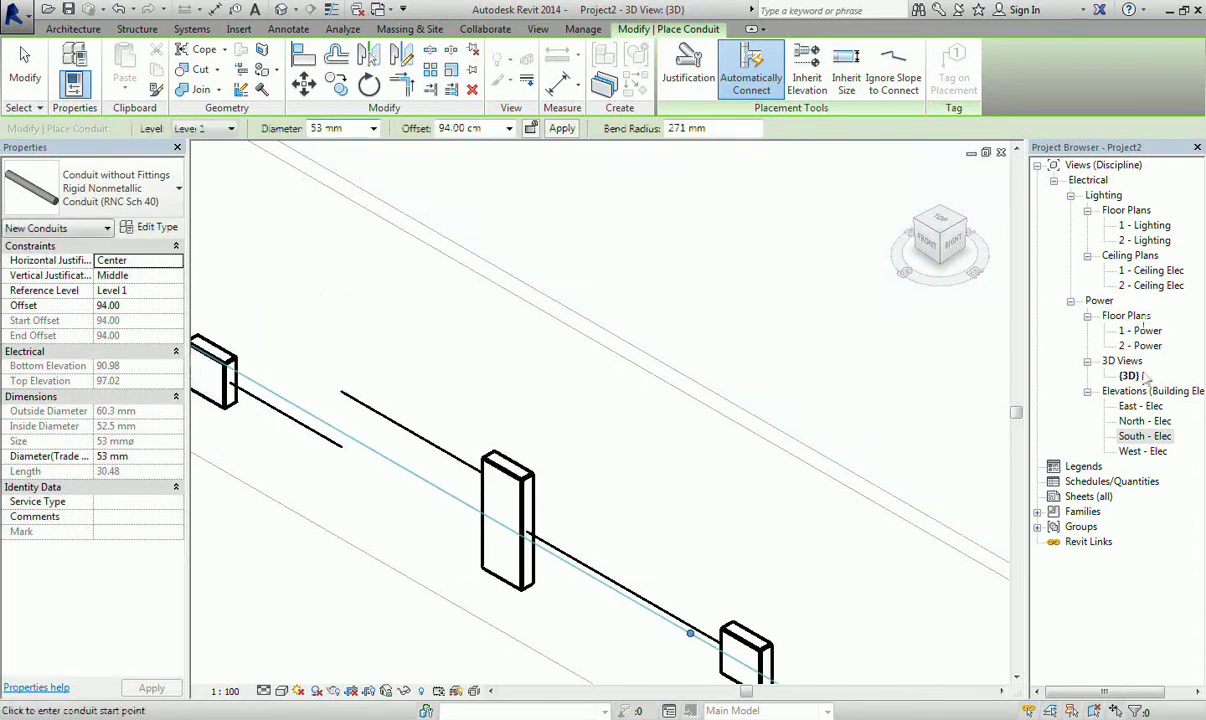
Step: Draw a horizontal section line in the 1 - Lighting floor plan, just outside the wall and spanning all three panelboards
double_click(1148, 226)
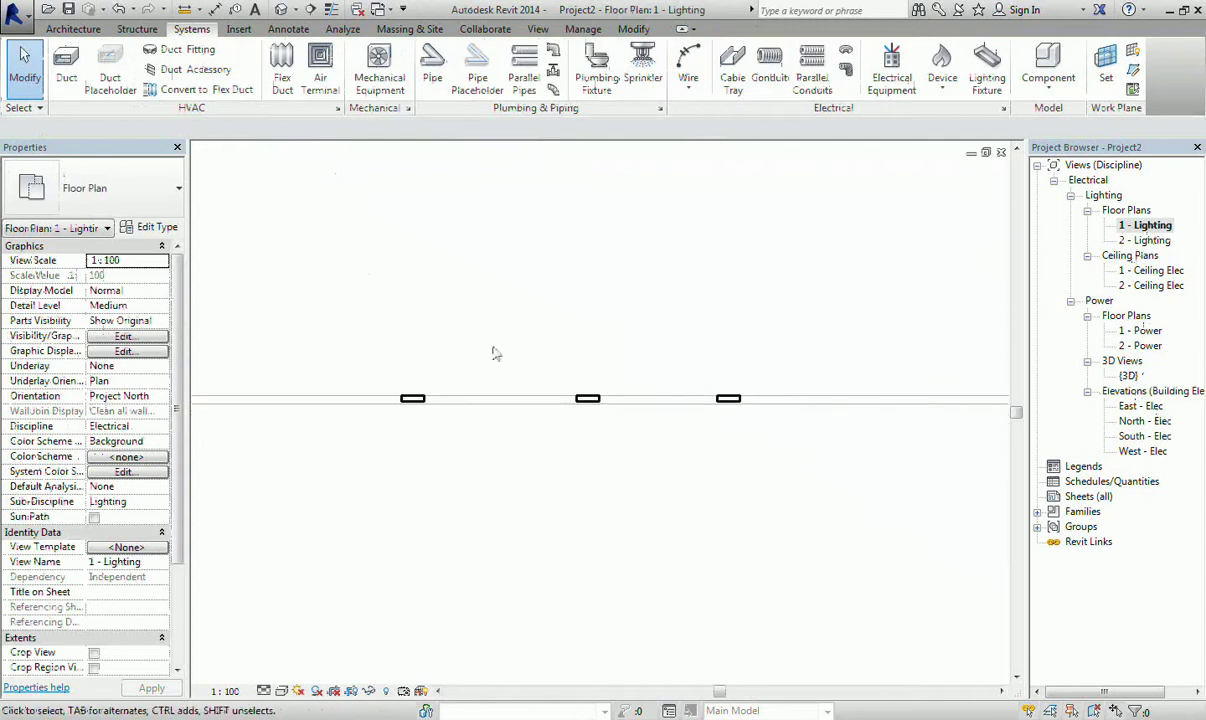
left_click(310, 9)
left_click(362, 423)
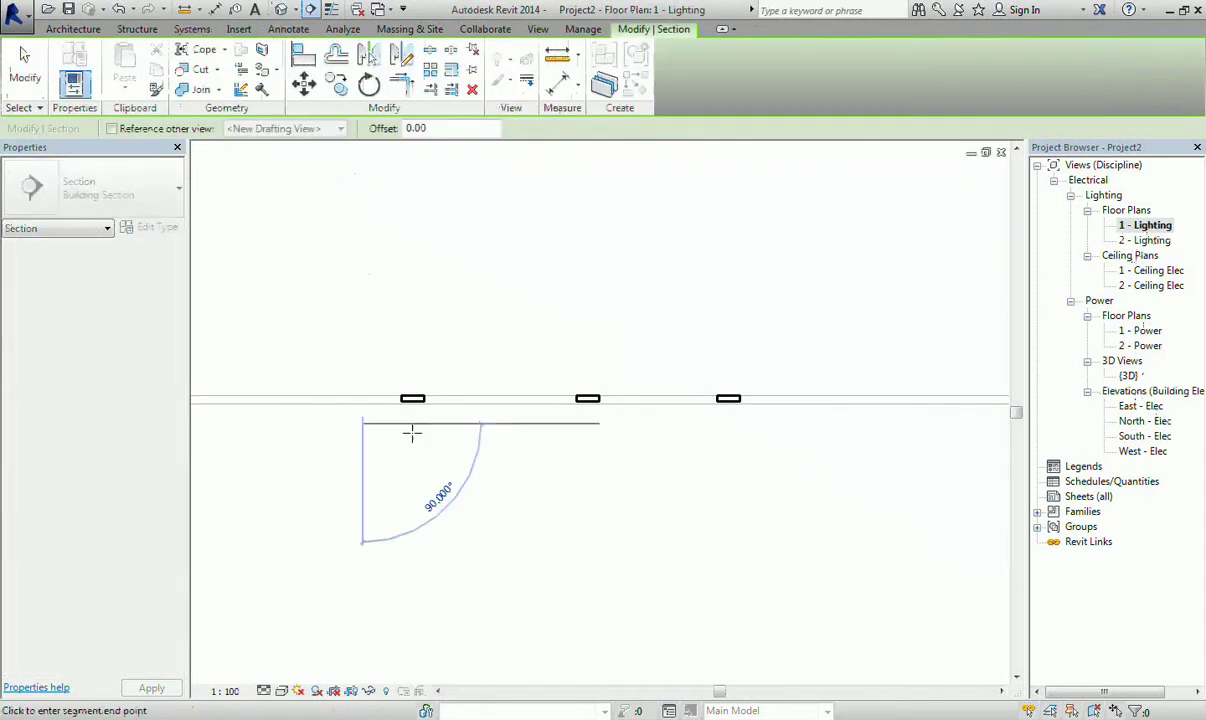
left_click(770, 423)
key("Escape")
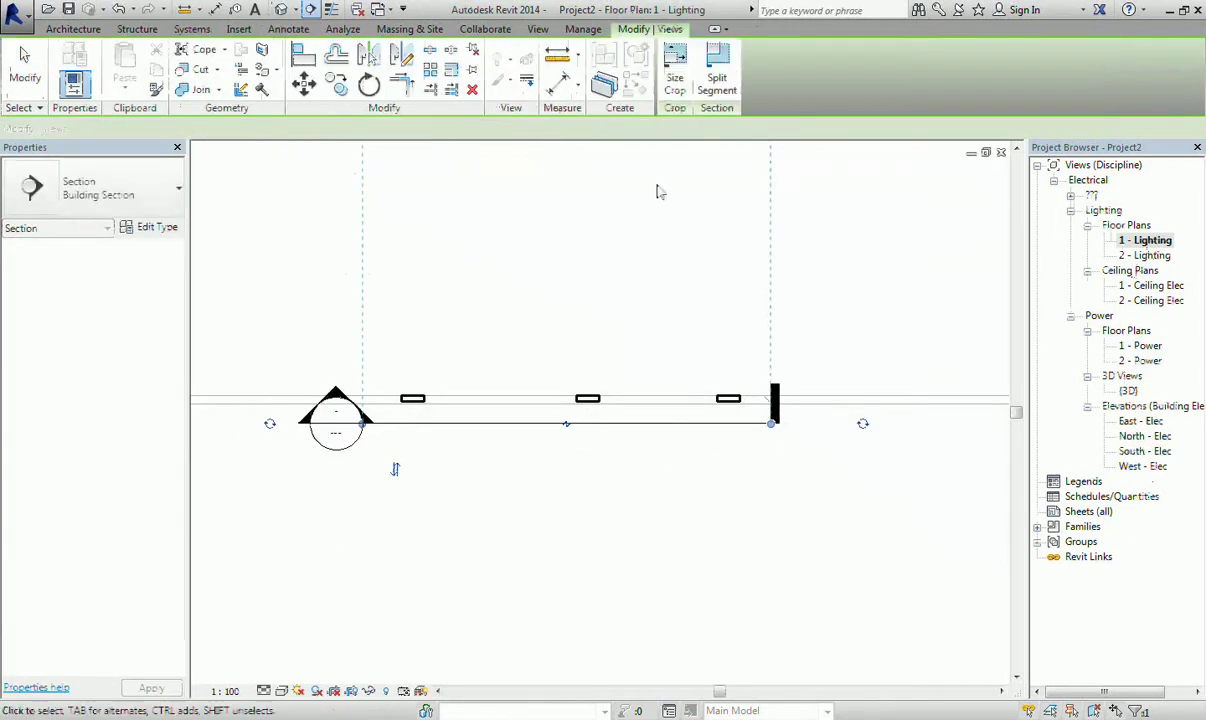
right_click(620, 172)
left_click(624, 189)
scroll(614, 355, "down", 3)
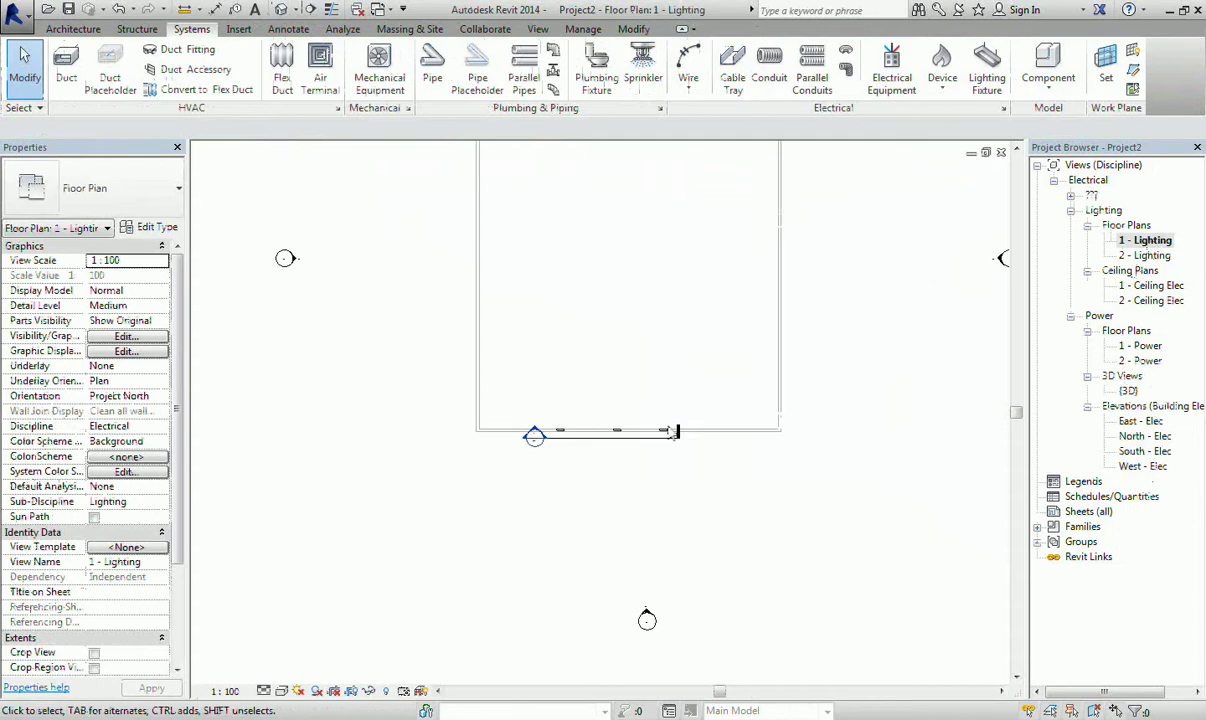
Step: Shorten the section's view depth to about 233 cm so it ends just beyond the panelboard wall, then deselect it
left_click(597, 441)
mouse_move(597, 441)
middle_mouse_down()
mouse_move(624, 530)
mouse_move(617, 449)
middle_mouse_up()
left_click_drag(604, 432, 606, 646)
middle_click_drag(606, 646, 647, 273)
left_click_drag(648, 312, 648, 418)
right_click(516, 271)
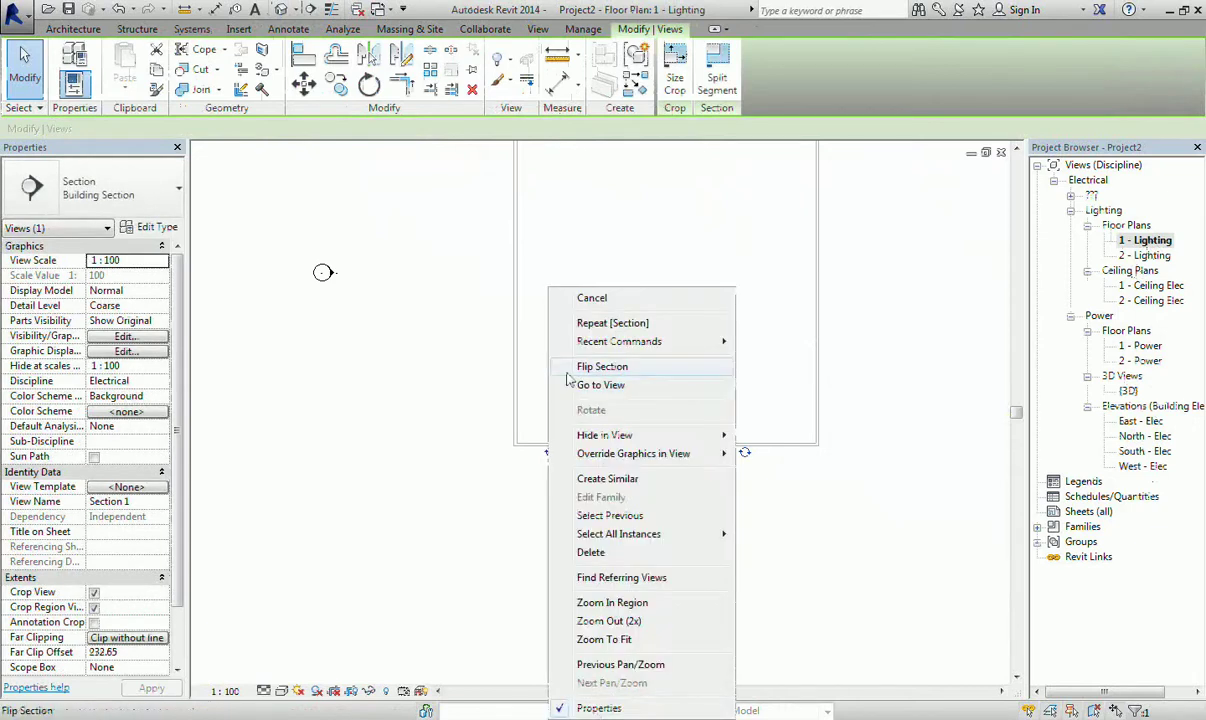
left_click(610, 309)
key("Escape")
Step: Open the section's view and try to join the lower conduit's free end to the upper conduit's end with a vertical segment
double_click(572, 449)
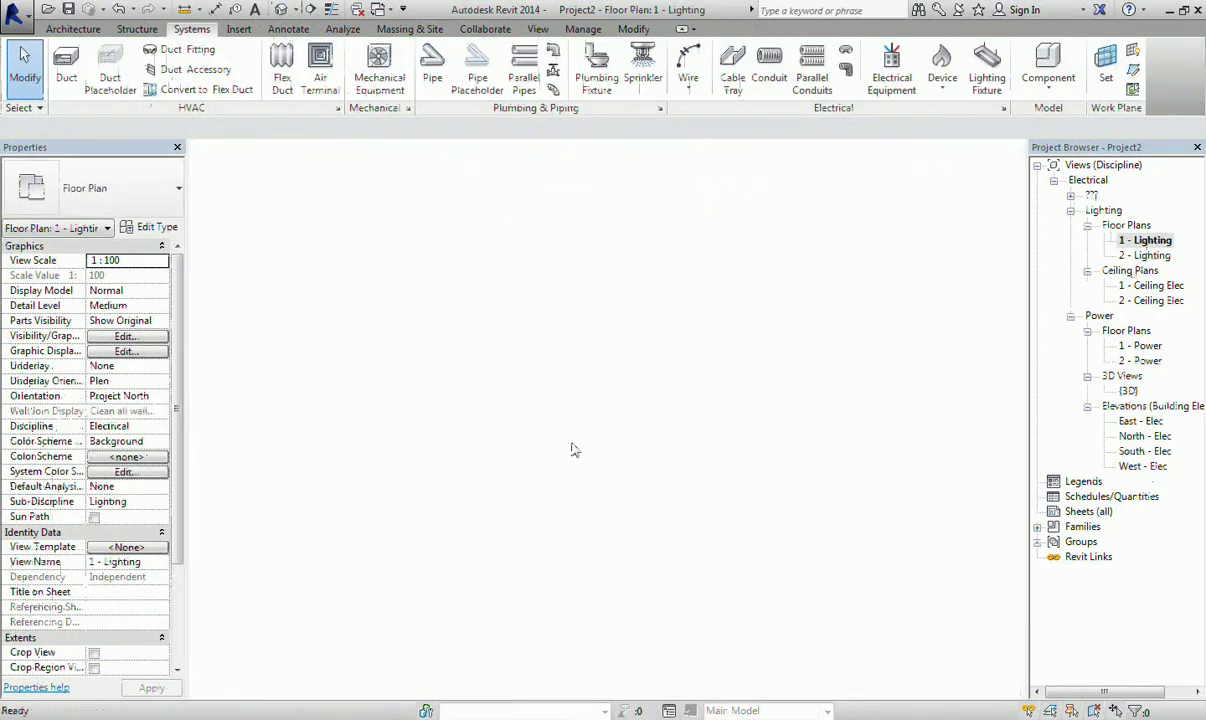
scroll(540, 468, "up", 3)
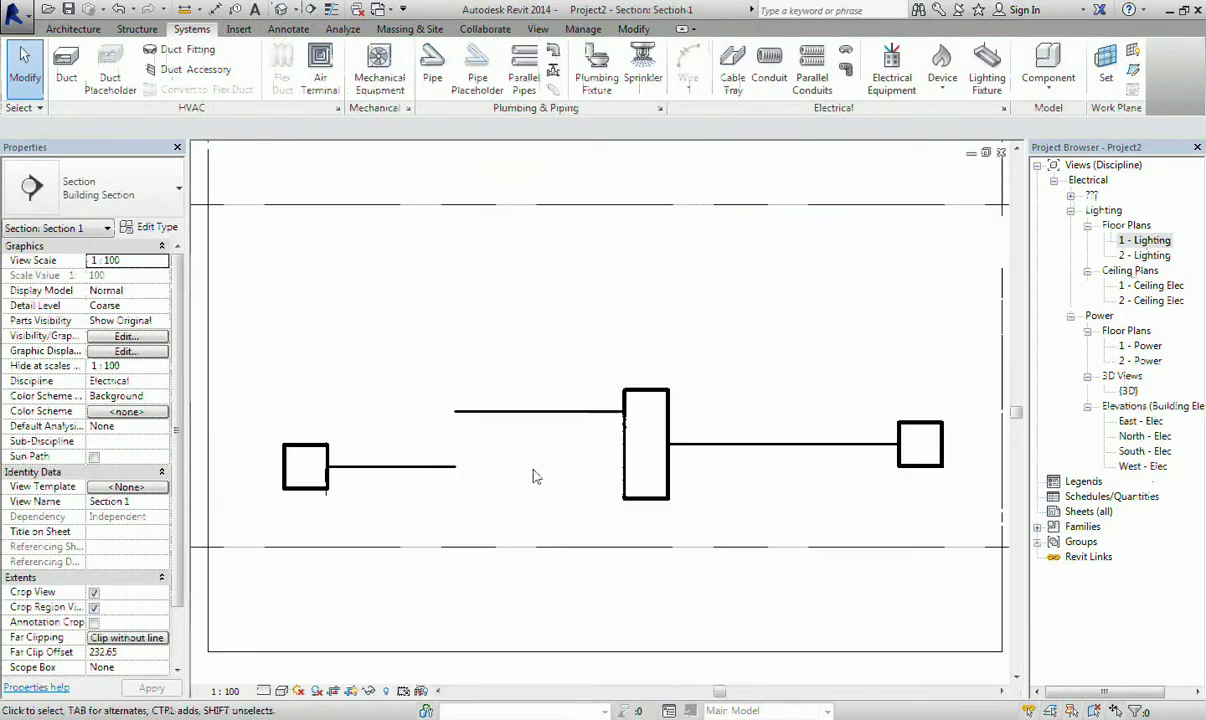
left_click(440, 467)
right_click(442, 465)
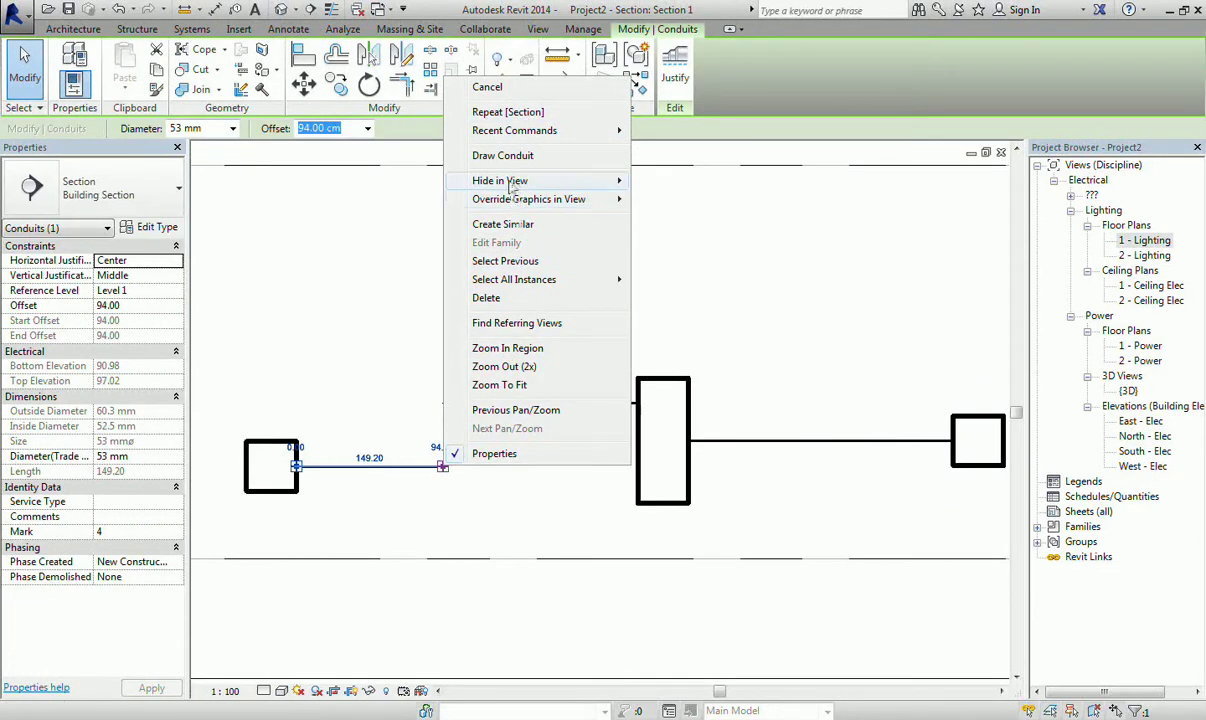
key("Escape")
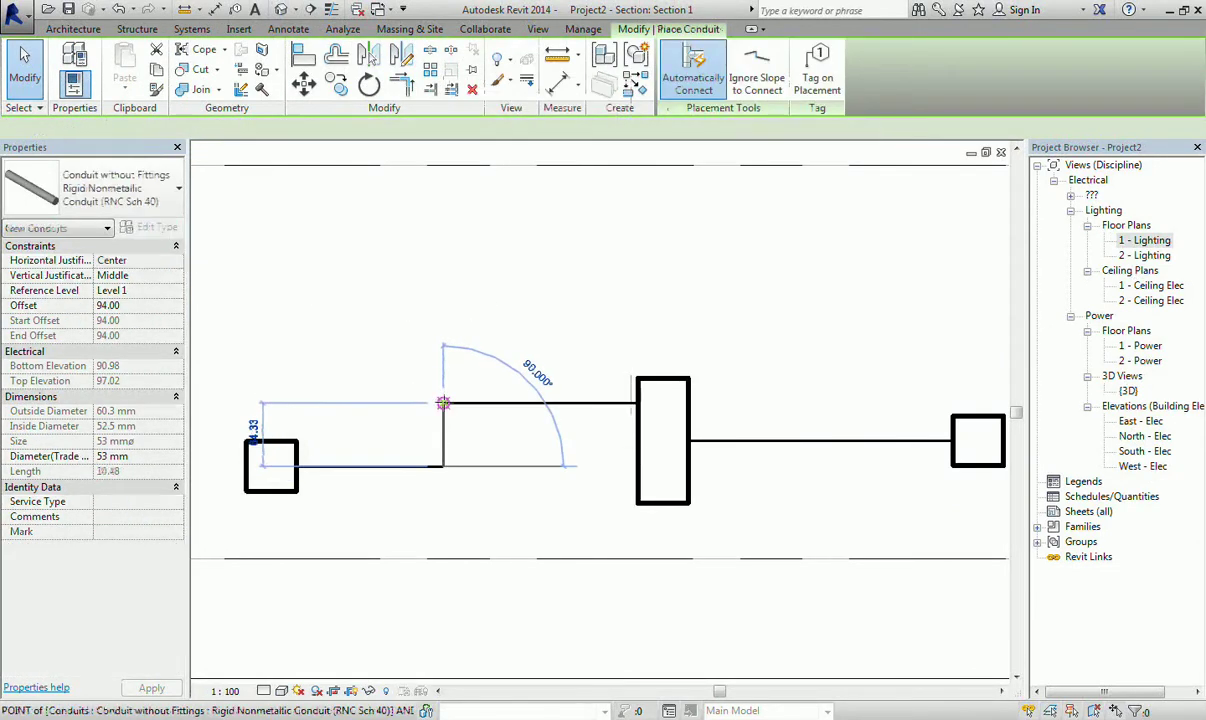
left_click(443, 404)
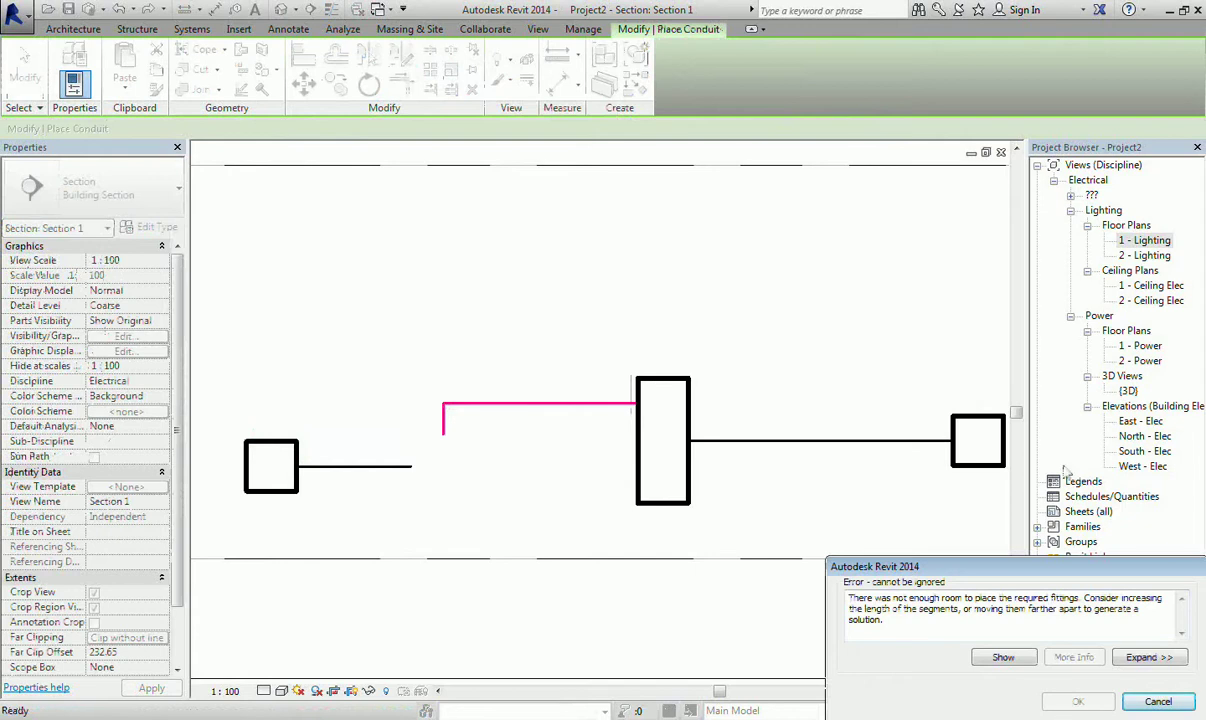
left_click(1131, 702)
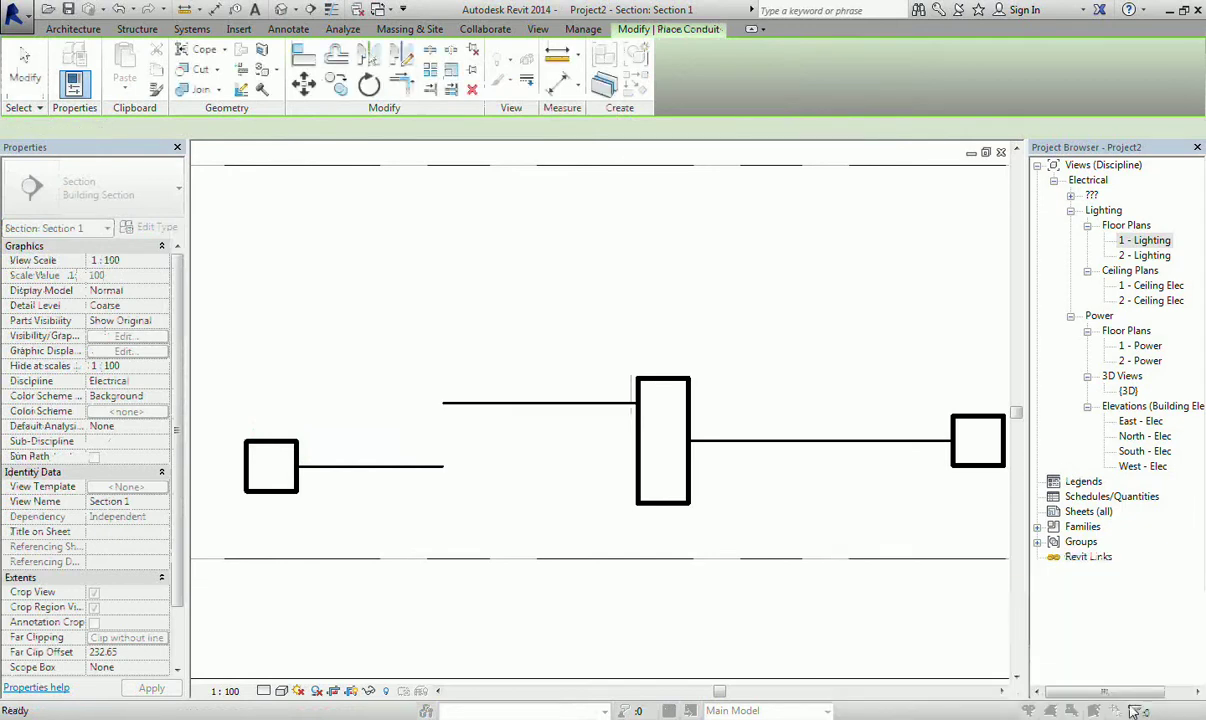
Step: Align the 400 A panelboard's upper conduit with the left 100 A panelboard's conduit, then leave the Align command
left_click(304, 56)
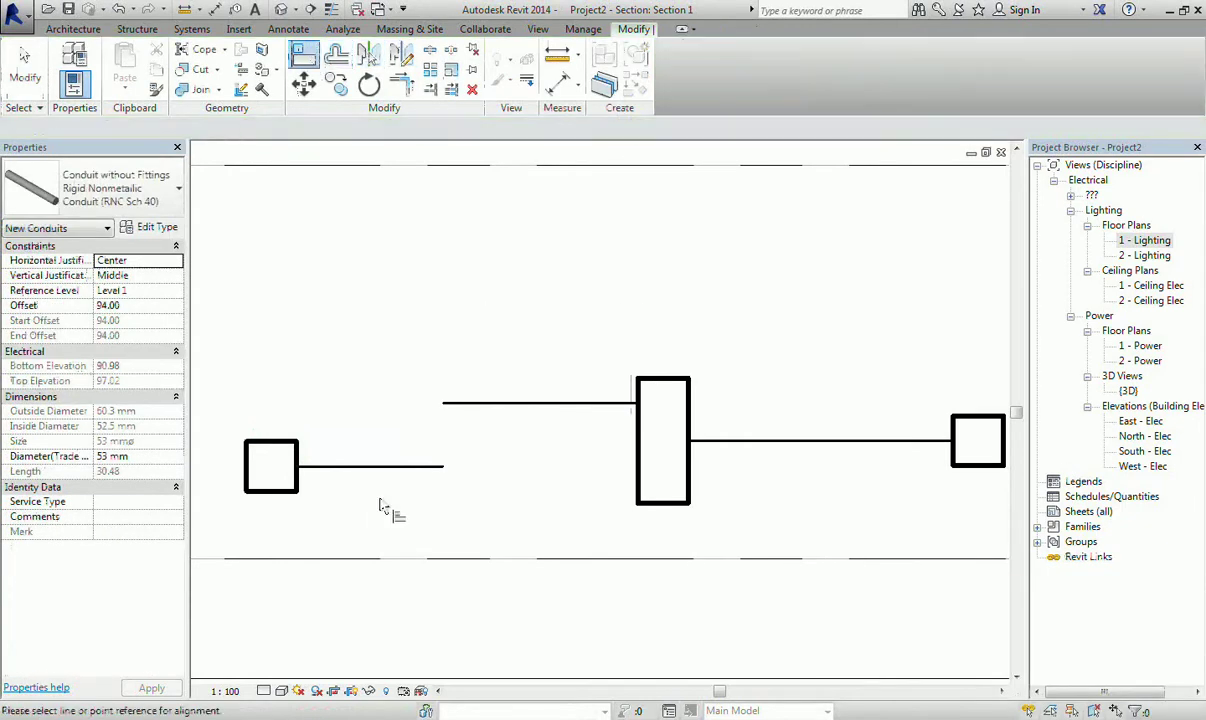
left_click(392, 466)
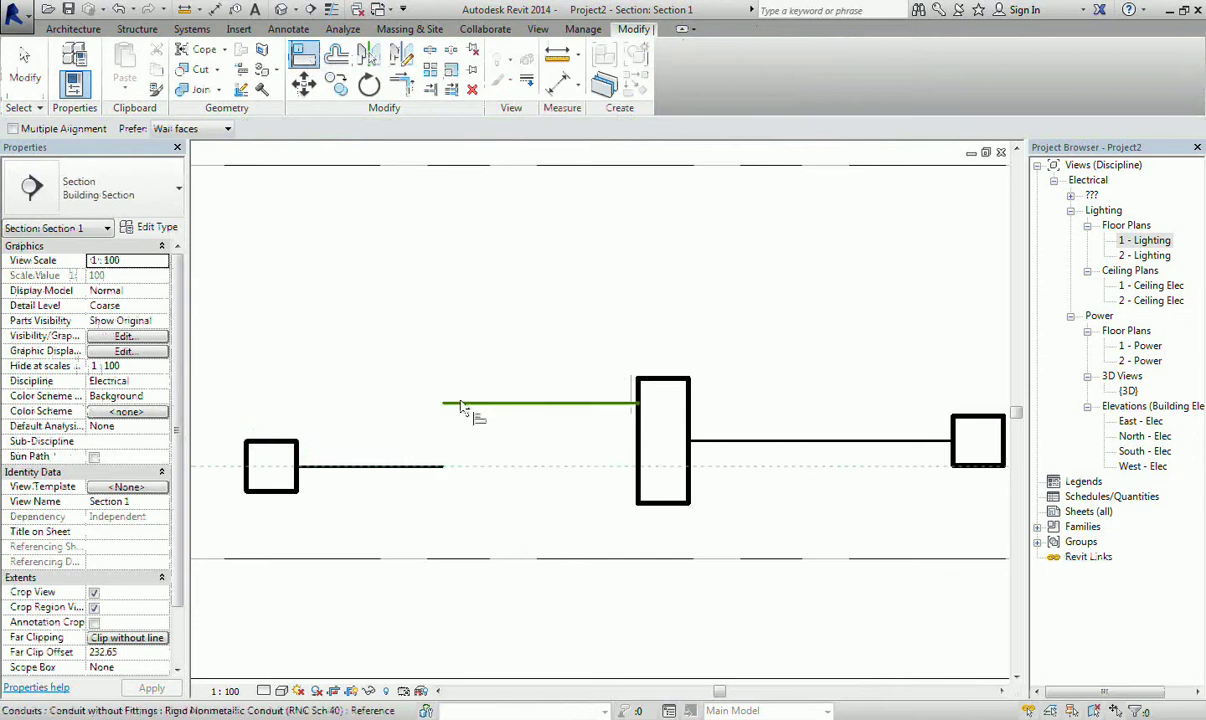
left_click(468, 403)
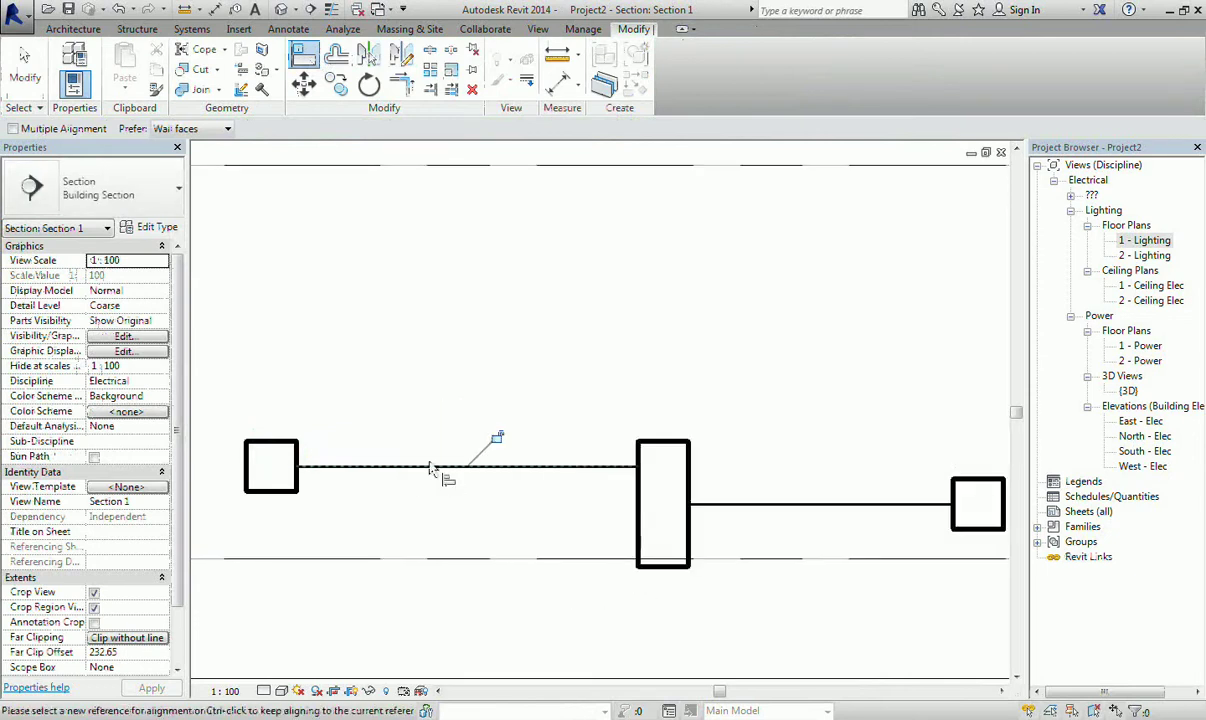
right_click(450, 375)
left_click(503, 386)
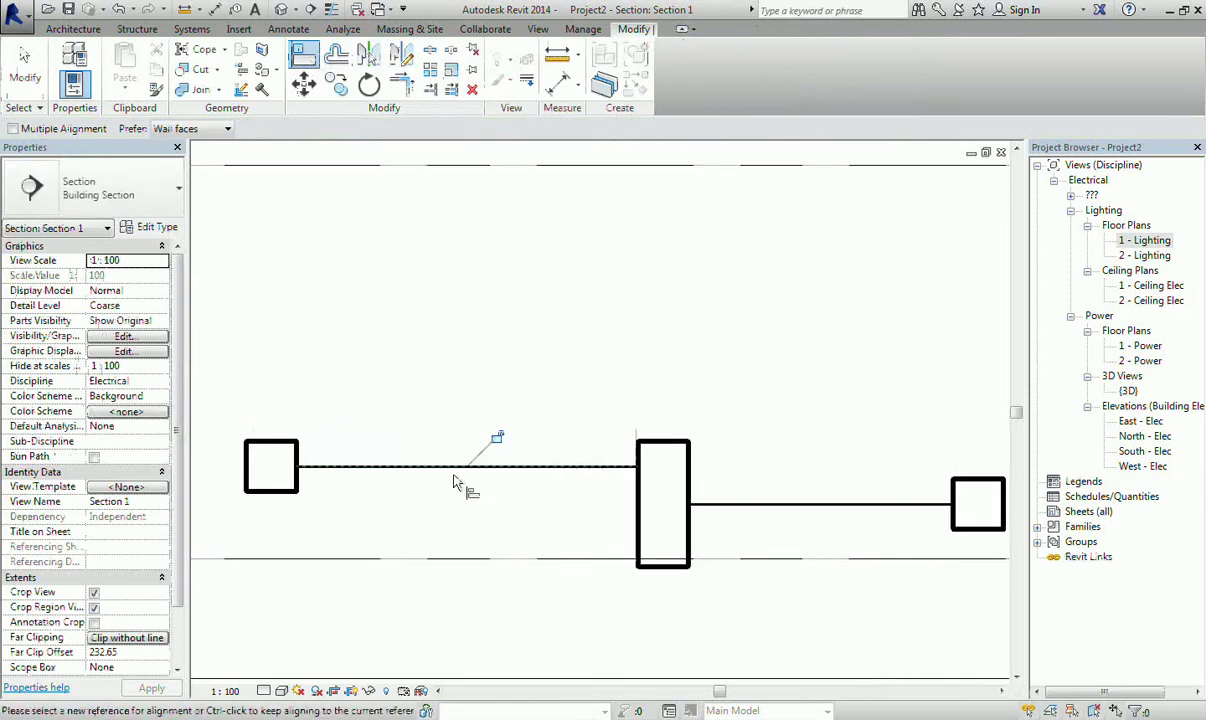
right_click(612, 256)
left_click(625, 264)
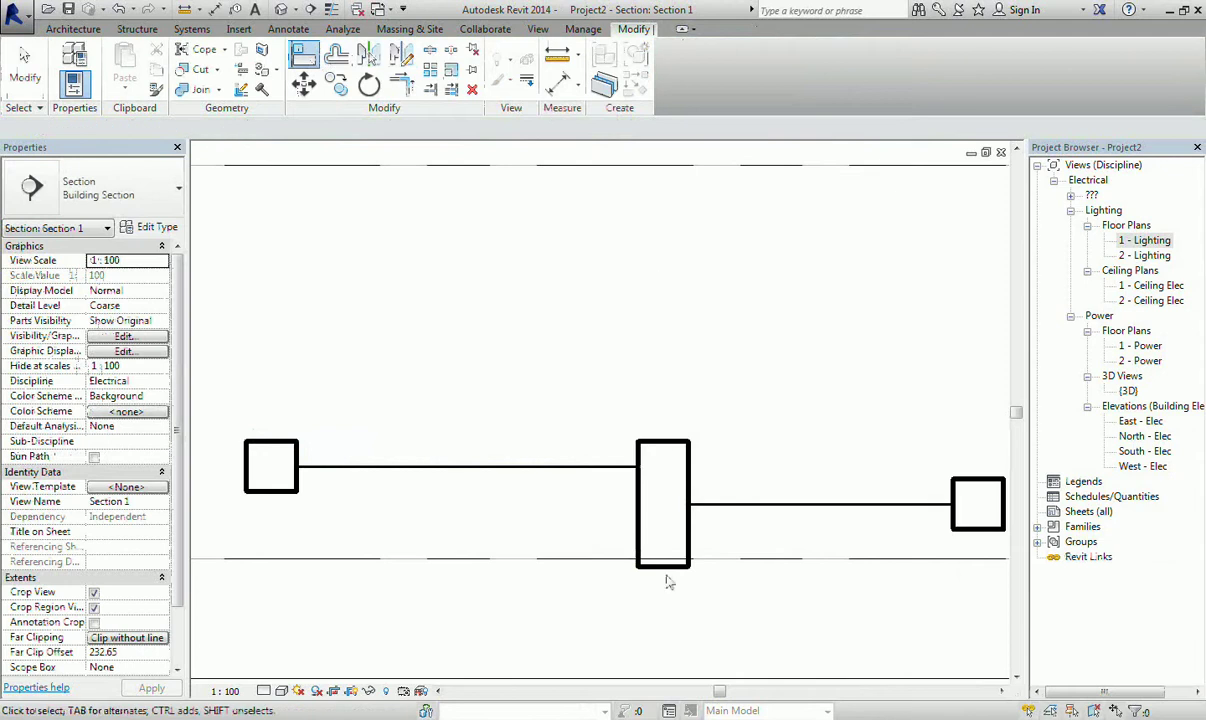
Step: Nudge the 400 A panelboard upward until its conduit facing the left panelboard sits at a 118 cm offset
left_click(662, 462)
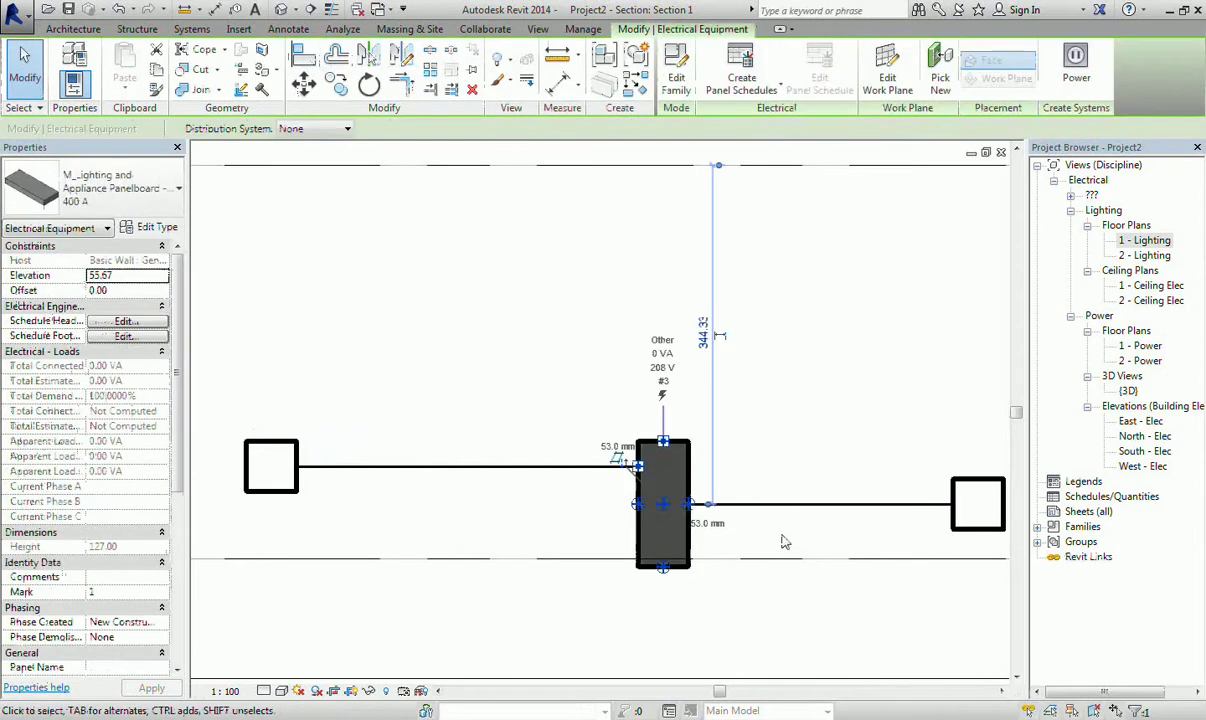
key("Up")
key("Up")
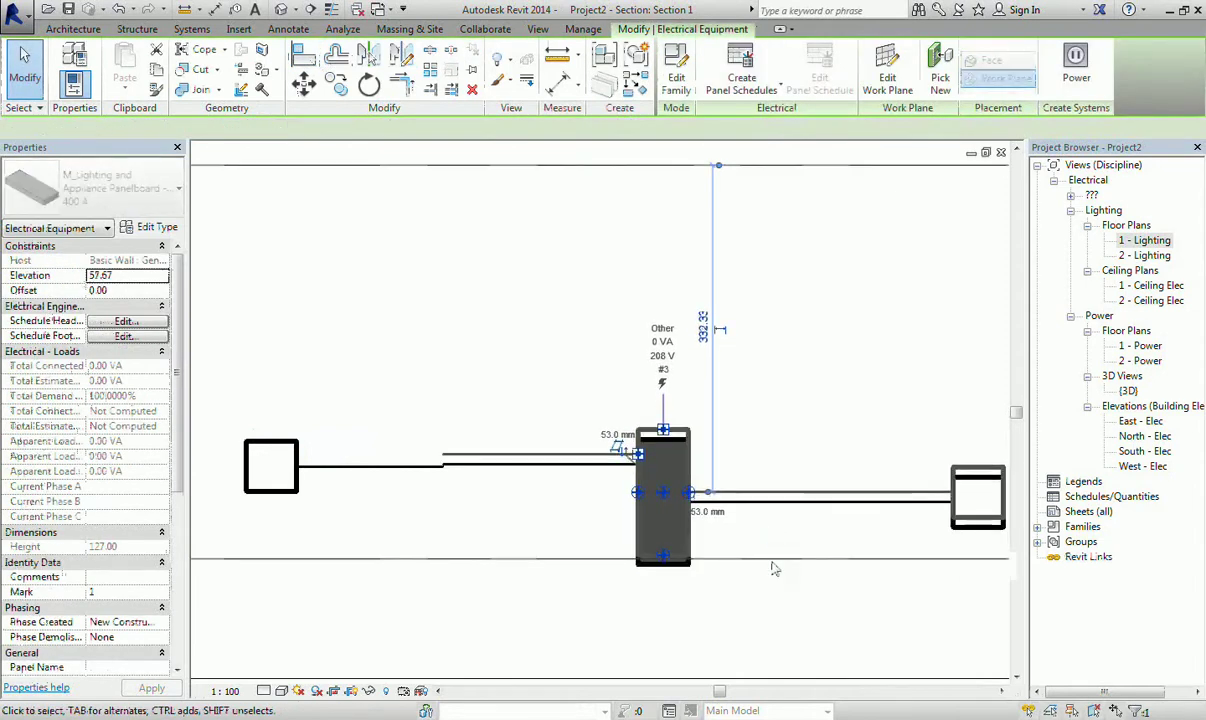
key("Up")
key("Up")
left_click(695, 588)
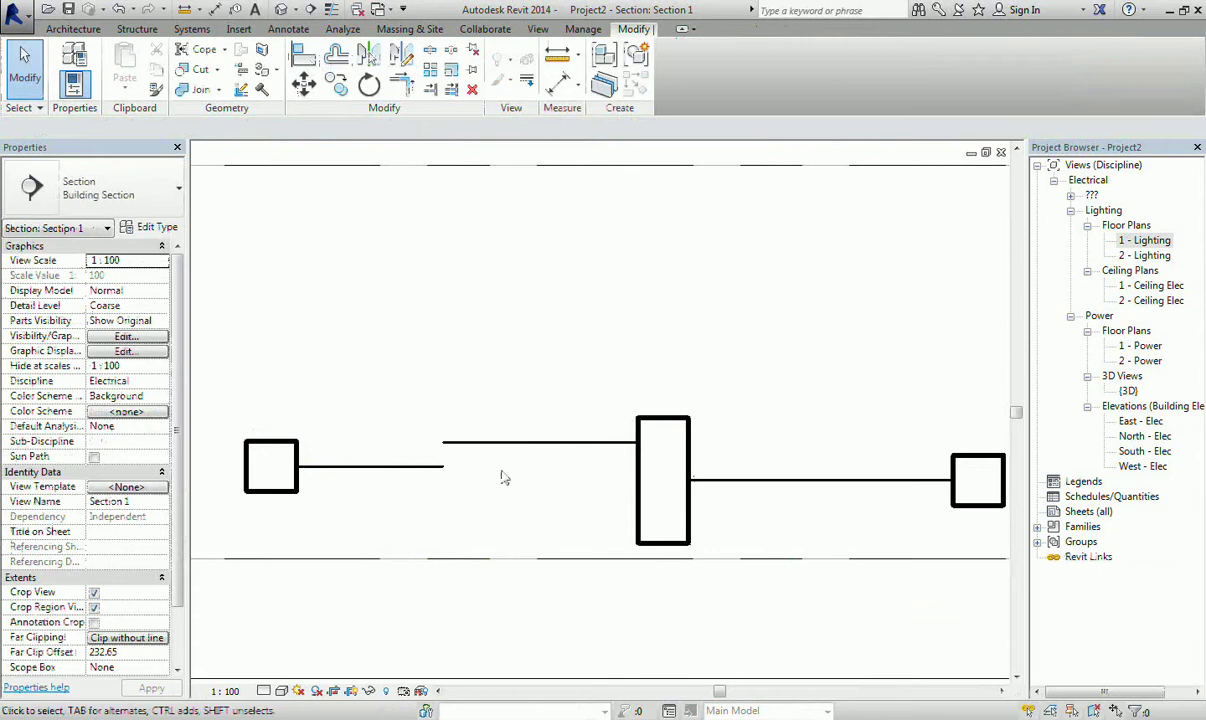
Step: Move the left 100 A panelboard up until its conduit lines up with the 400 A panelboard's conduit at the 118 cm offset
left_click(452, 442)
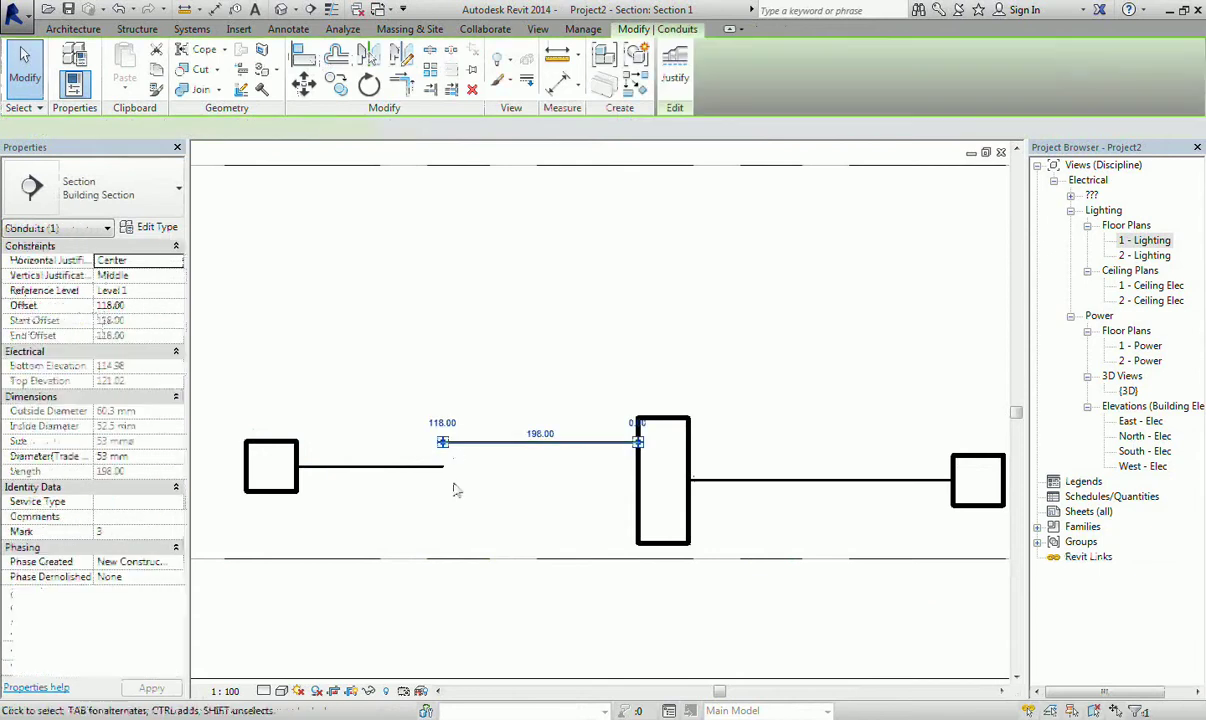
left_click(288, 452)
left_click_drag(288, 452, 270, 417)
left_click(471, 595)
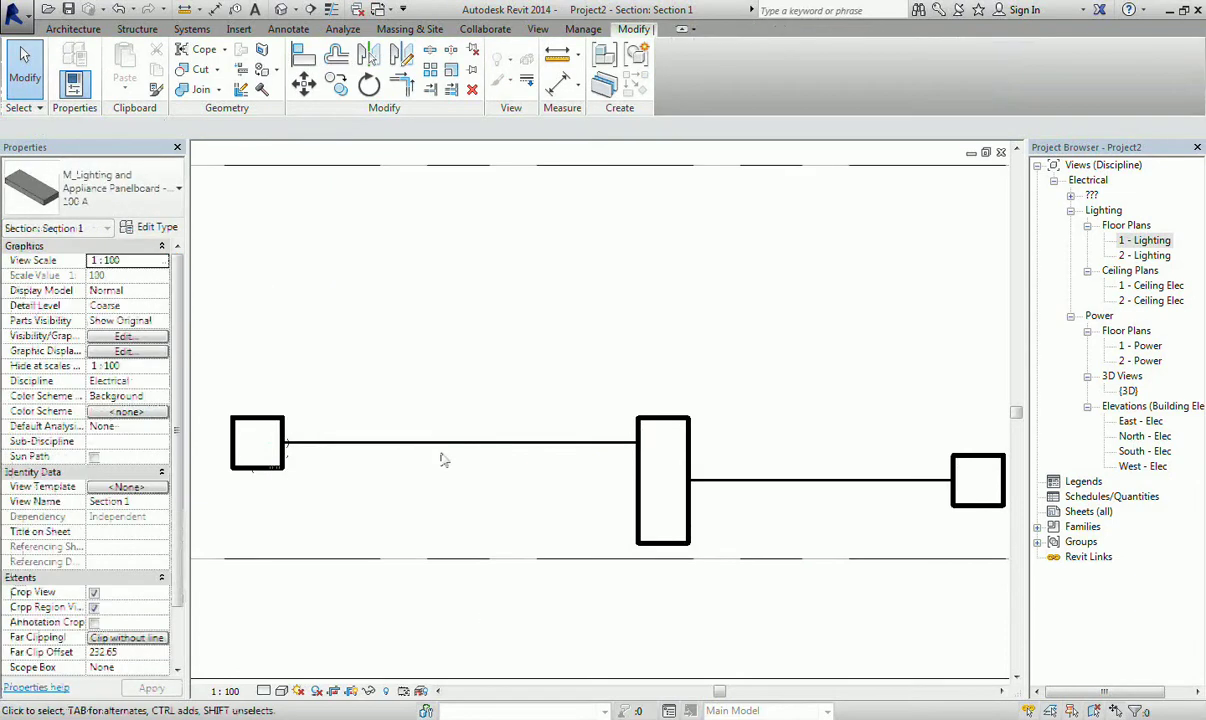
right_click(450, 456)
left_click(476, 463)
Step: Extend the left panelboard's conduit to the 400 A panelboard's face as one continuous run, then clear the selection
left_click(440, 443)
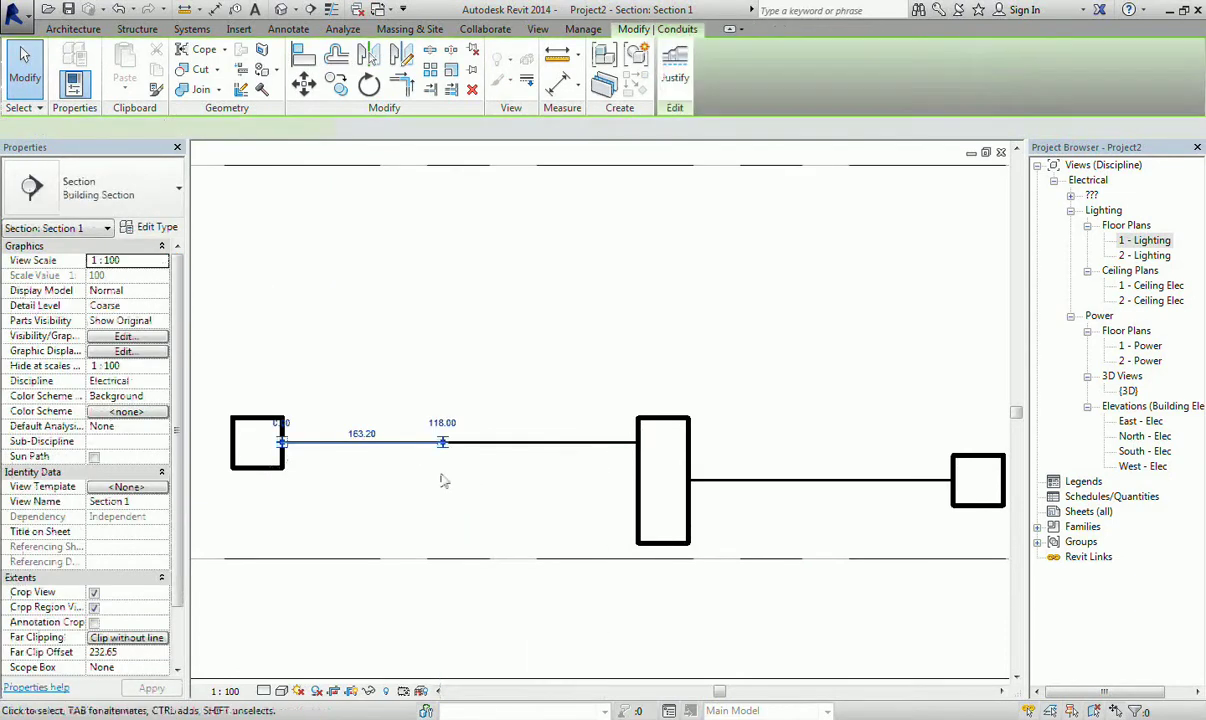
left_click_drag(443, 443, 638, 441)
left_click(428, 440)
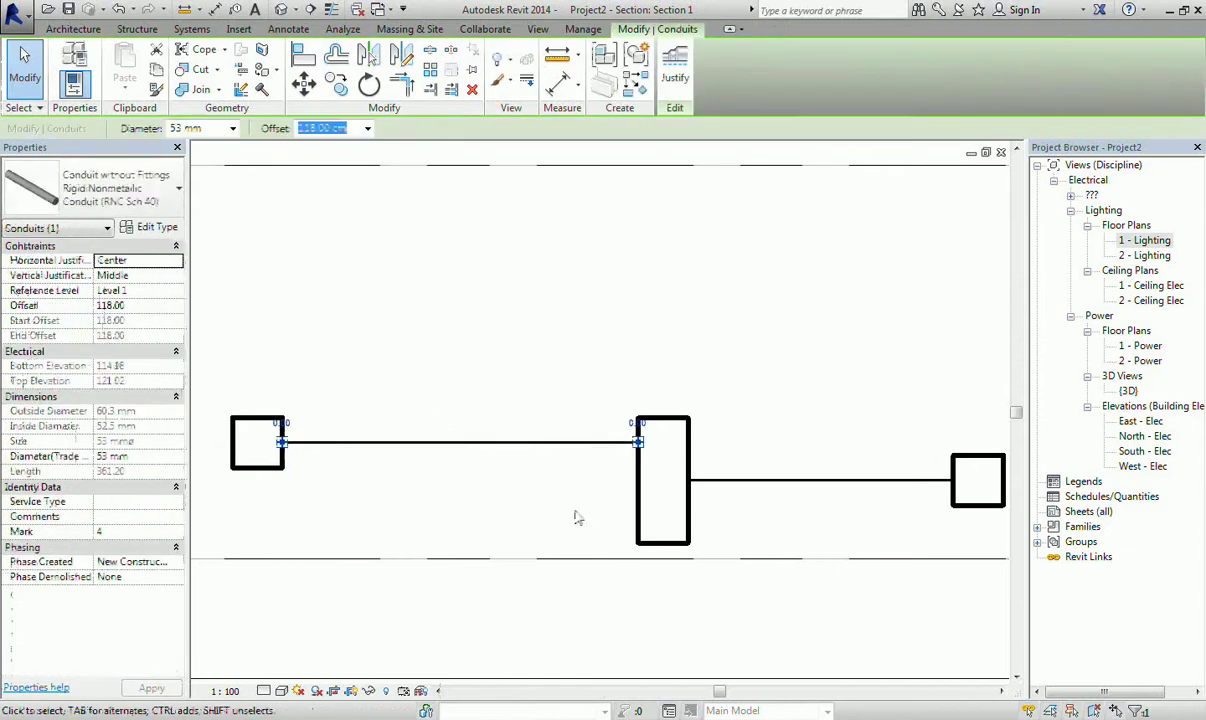
right_click(417, 245)
left_click(450, 256)
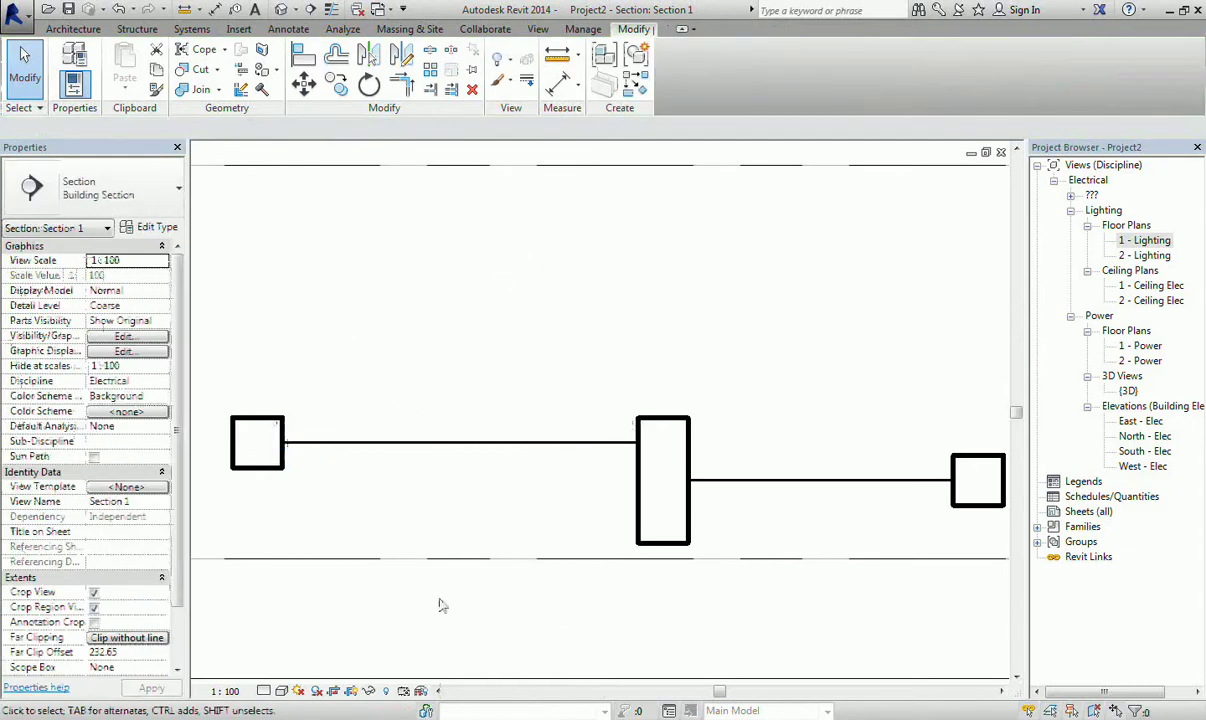
Step: Delete the three panelboards and the section line from the 1 - Lighting floor plan, accepting removal of the Section 1 view
key("z")
key("f")
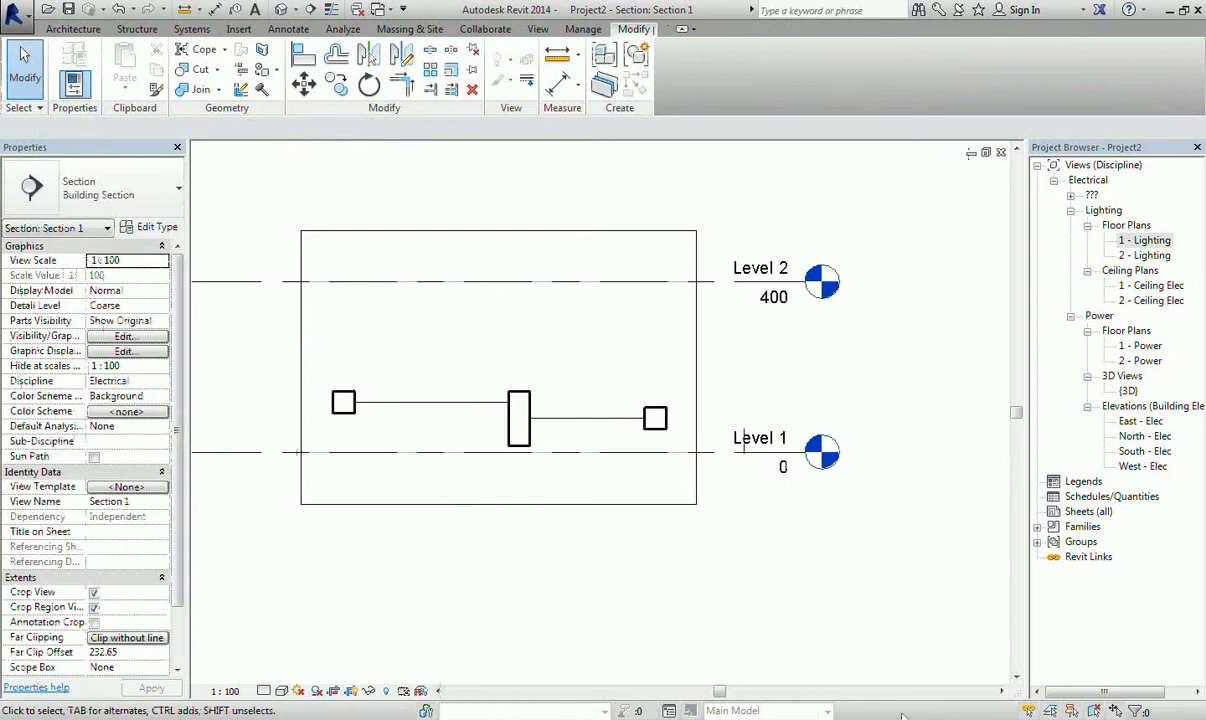
right_click(909, 350)
left_click(930, 355)
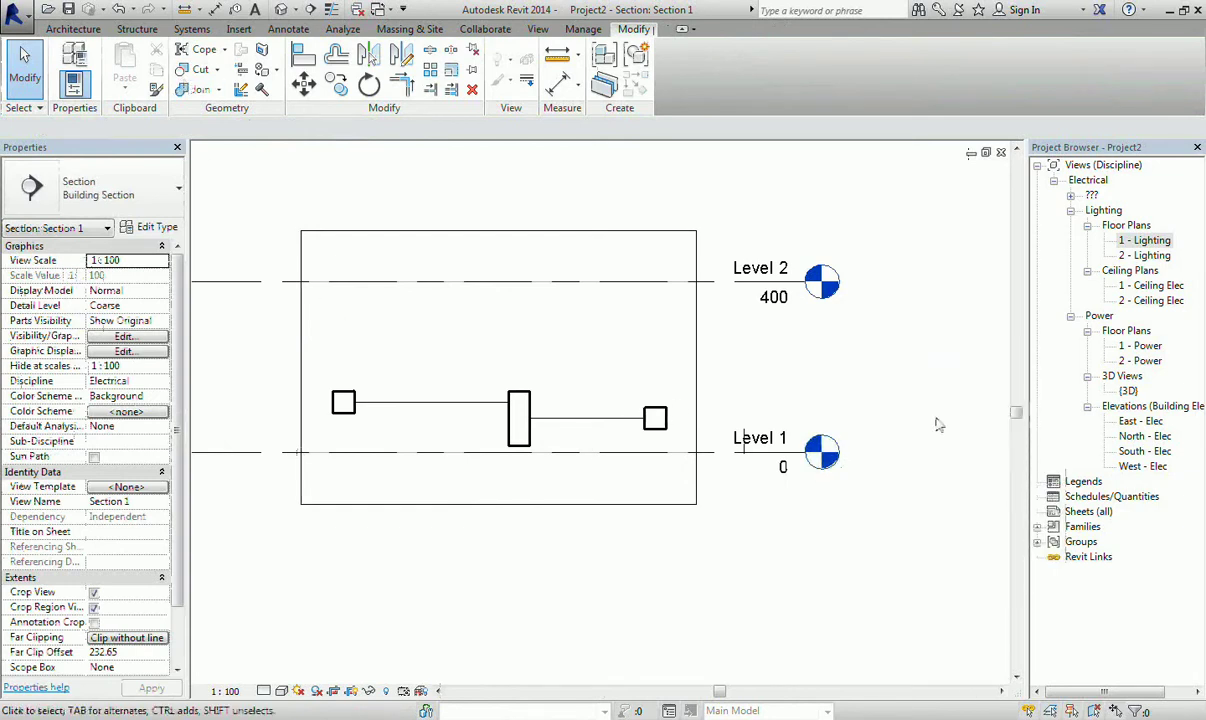
double_click(1150, 241)
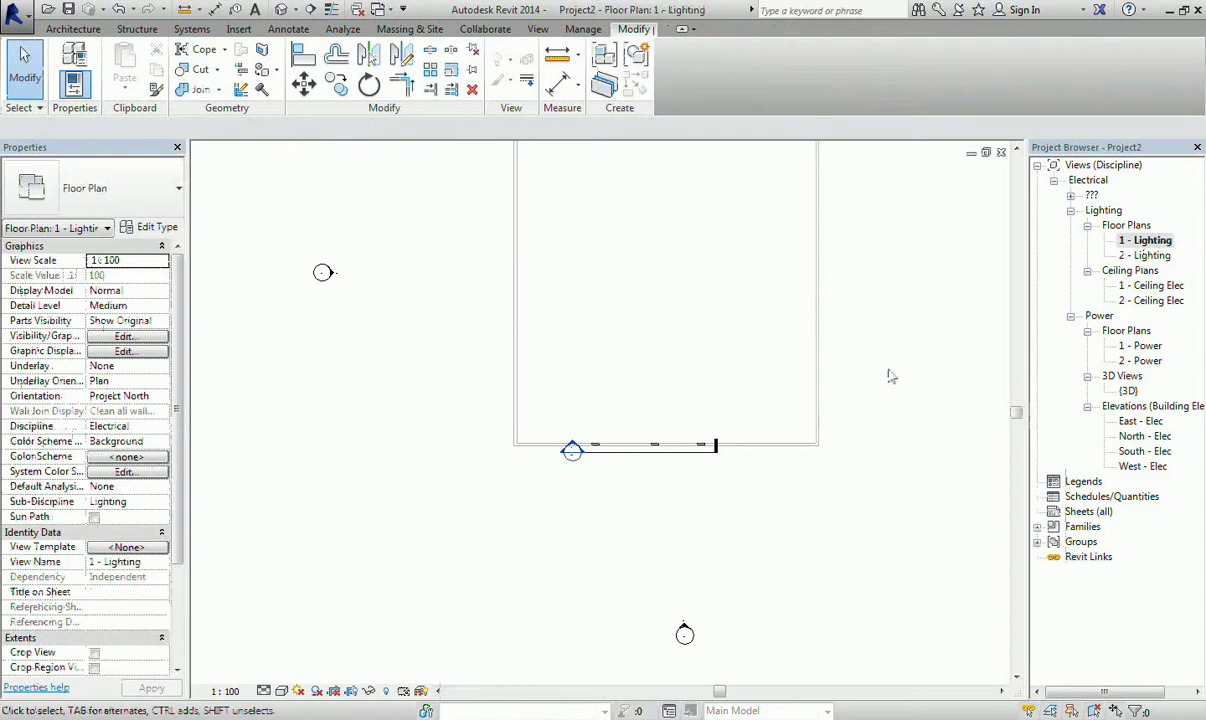
left_click_drag(748, 200, 400, 666)
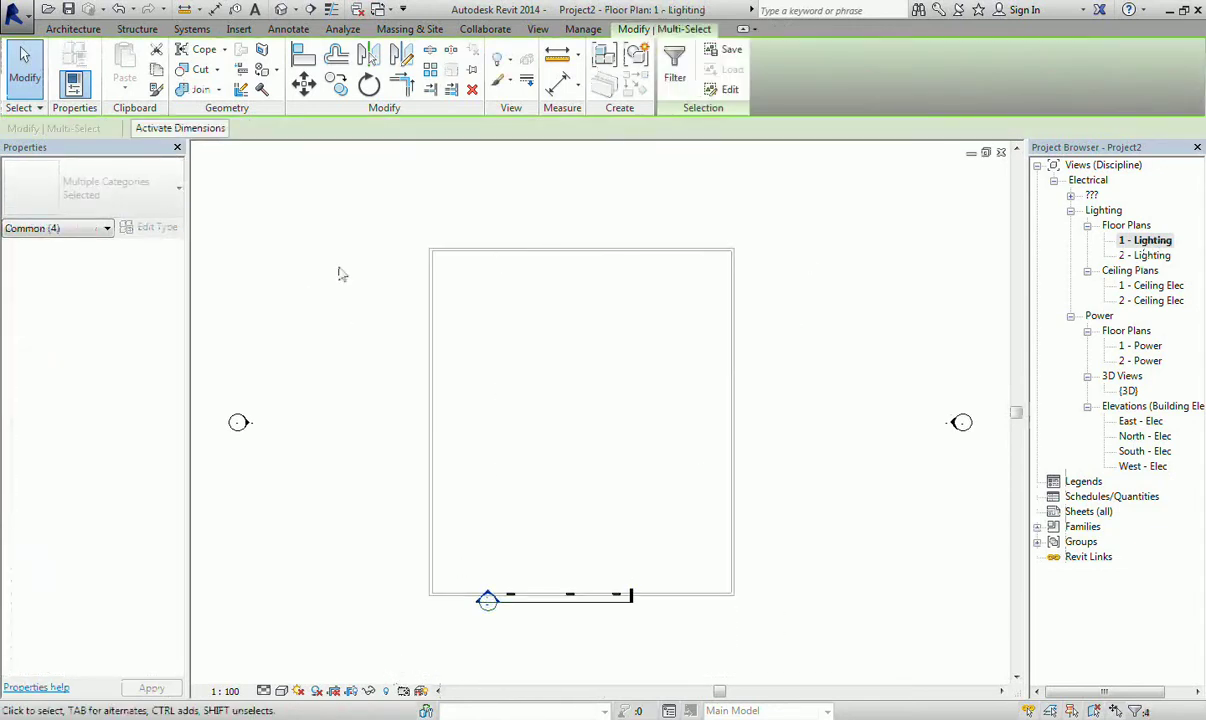
left_click(472, 90)
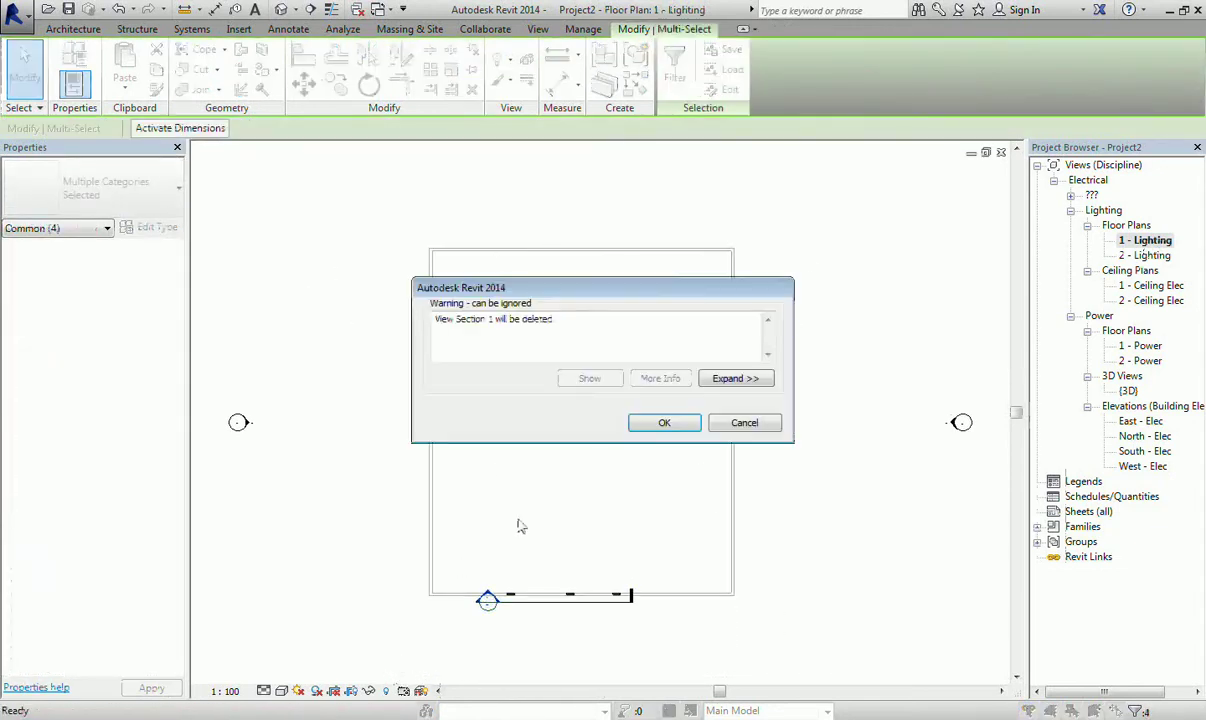
left_click(665, 424)
middle_click_drag(851, 535, 880, 595)
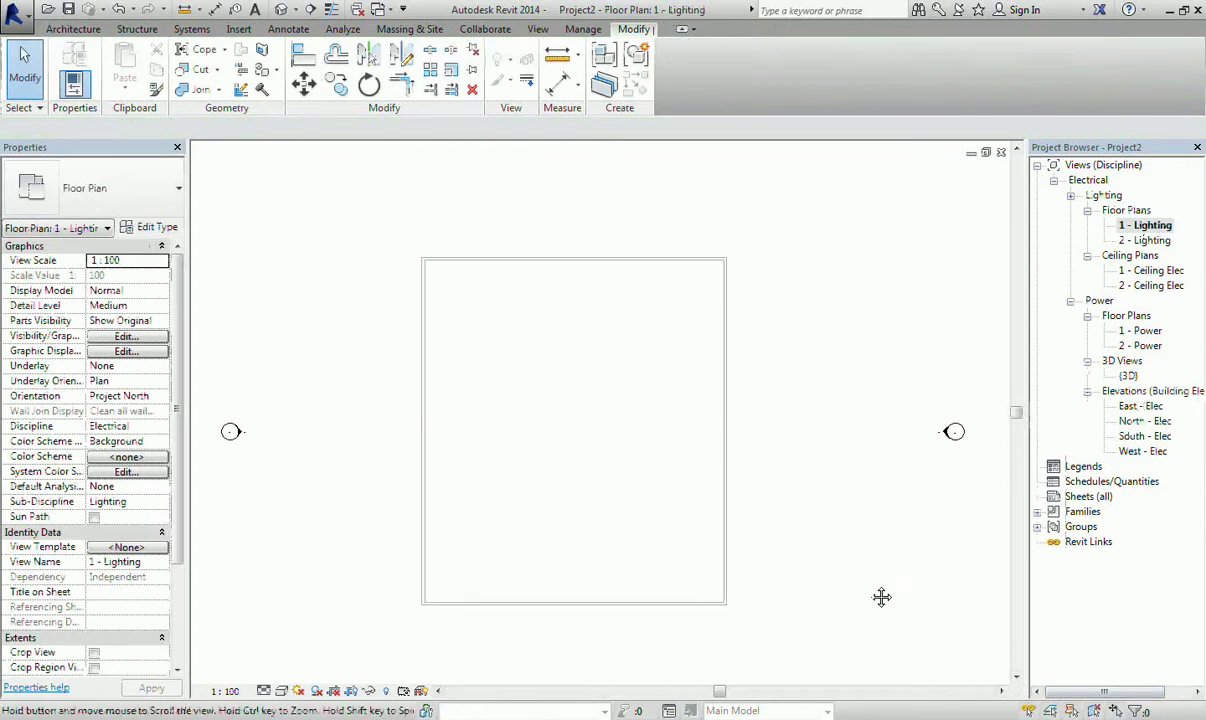
scroll(875, 570, "down", 1)
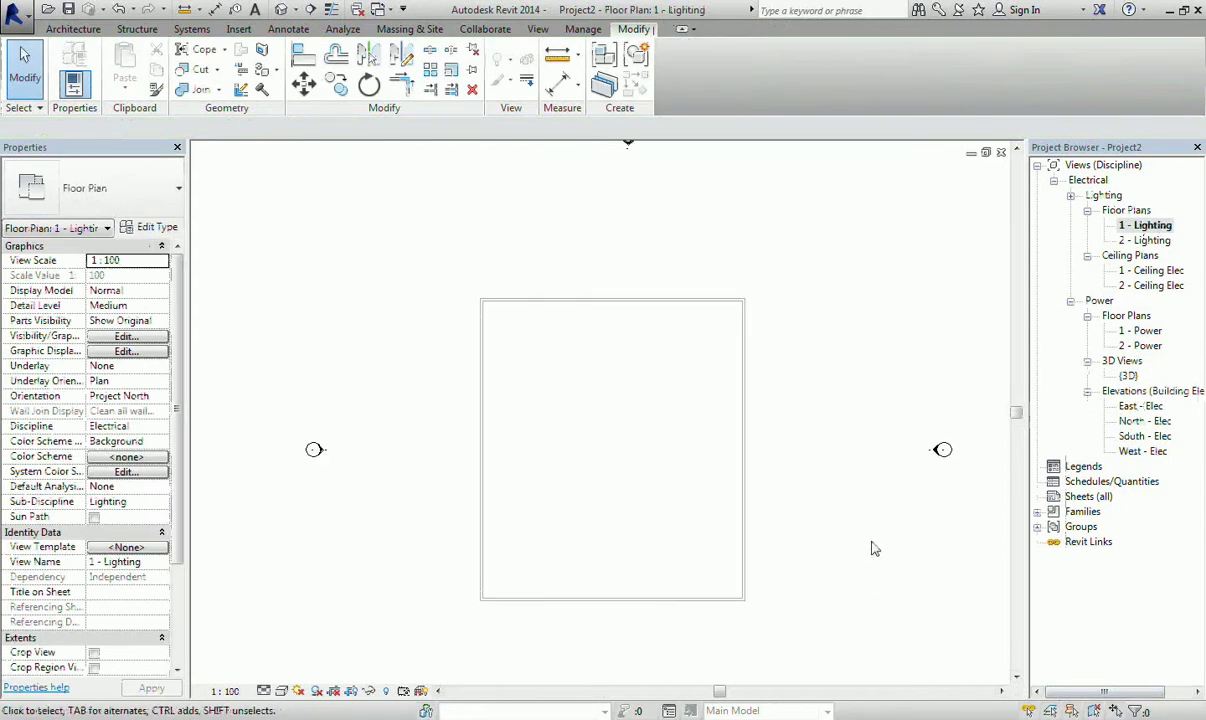